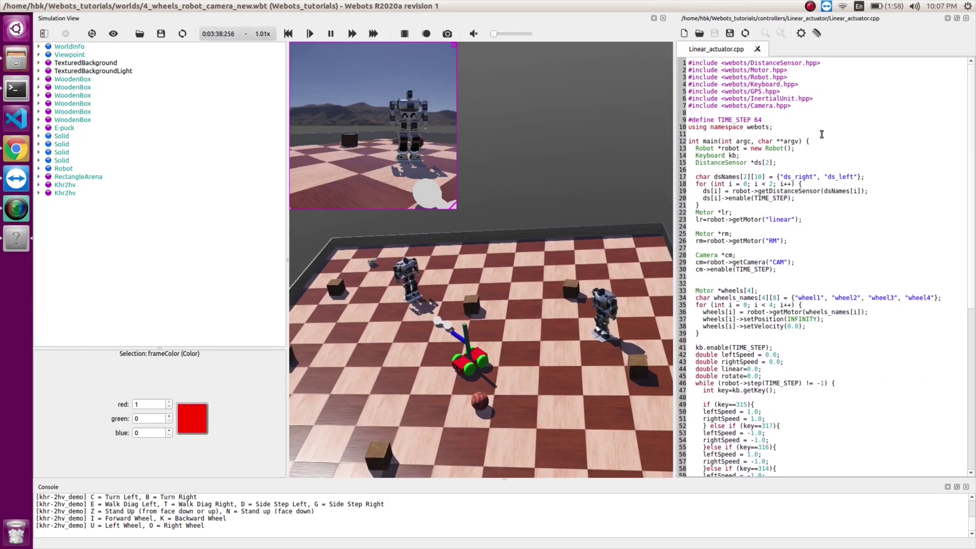
Complete the line cm->recognitionEnable(TIME_STEP); in the Linear_actuator controller and move to a new line
right_click(456, 359)
left_click(892, 281)
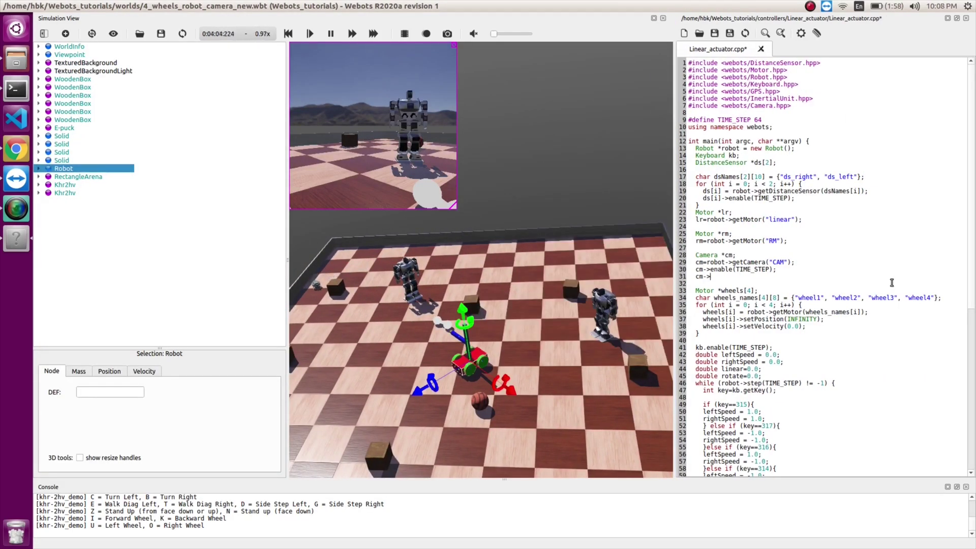
type("tionEnable(TIME_STEP);")
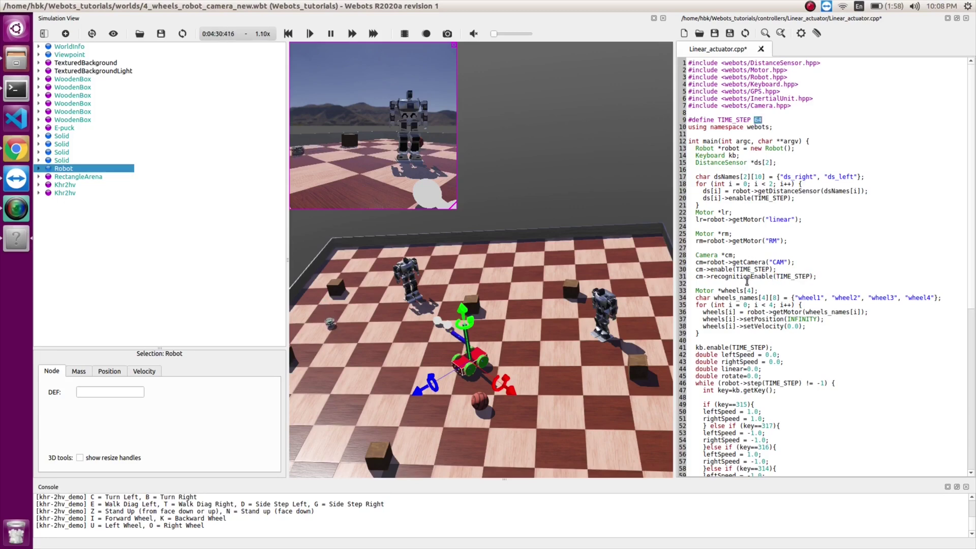
key("Down")
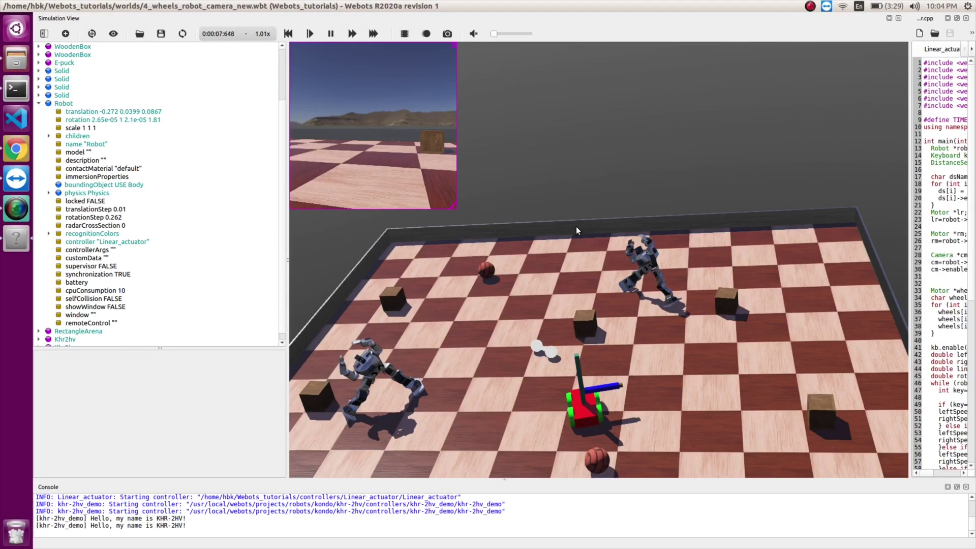
Rotate the robot right in place so its camera sweeps past a ball toward a walking humanoid
key("Right")
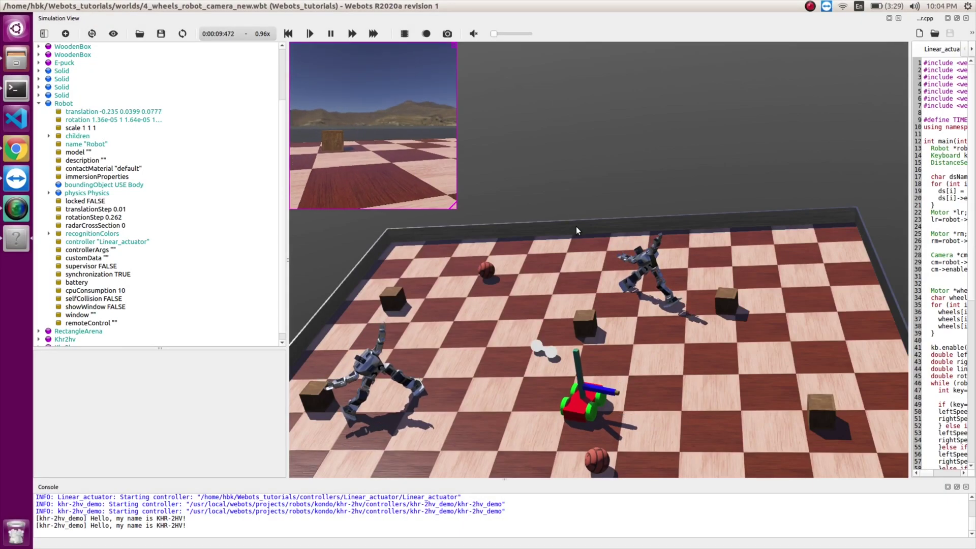
key("Right")
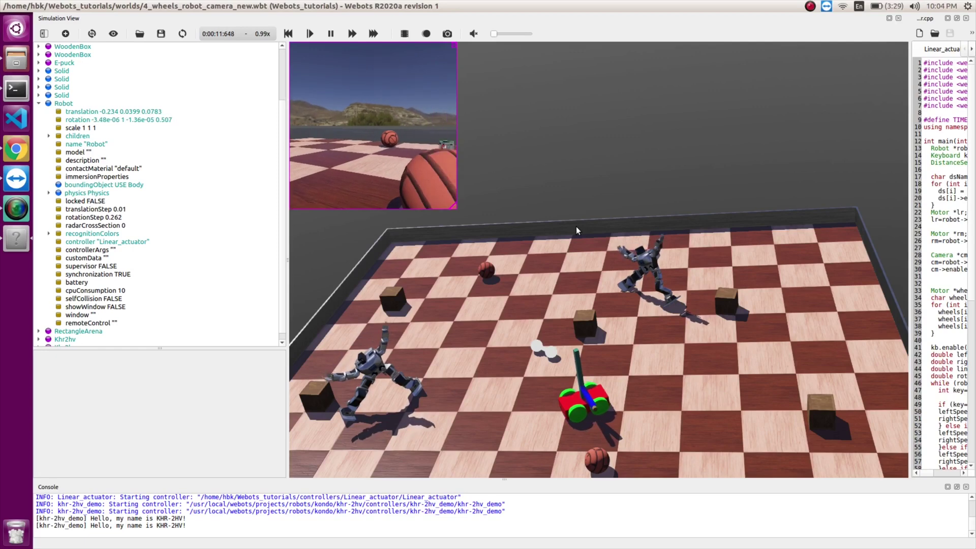
key("Right")
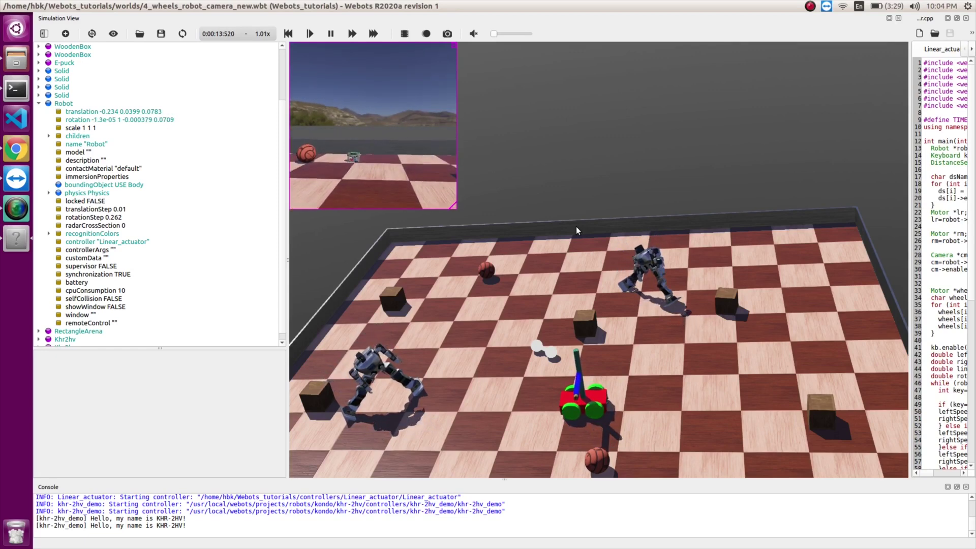
key("Right")
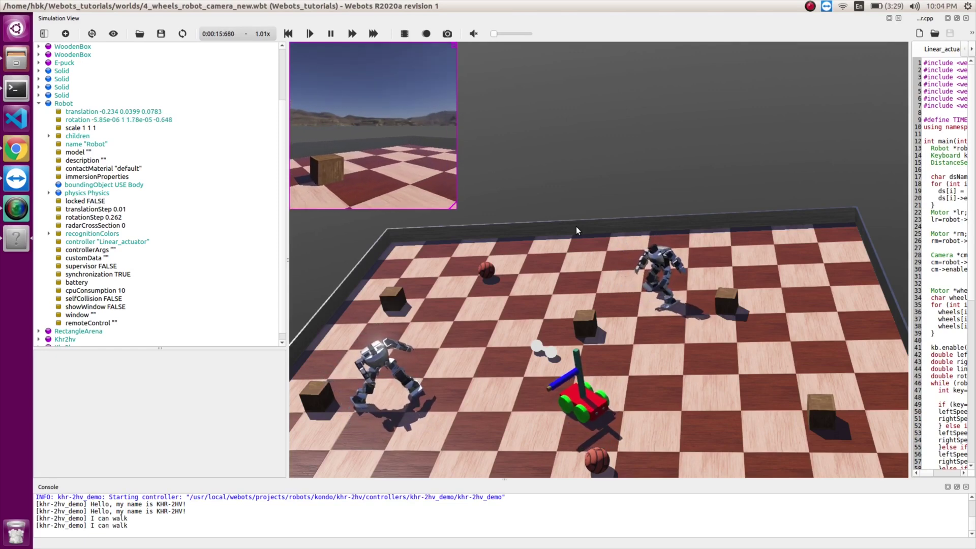
key("Right")
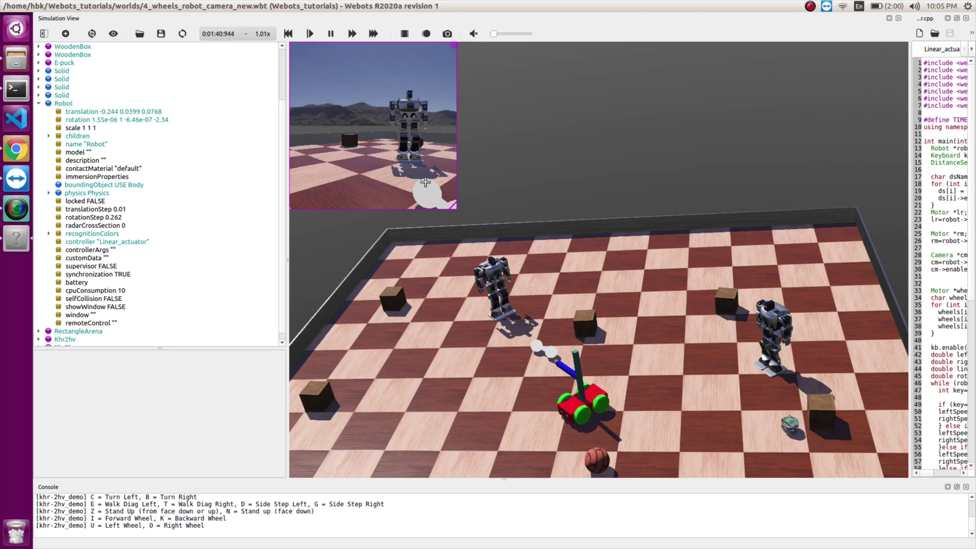
Expand the wheeled robot's children down to the SliderJoint and its HingeJoint
left_click(588, 404)
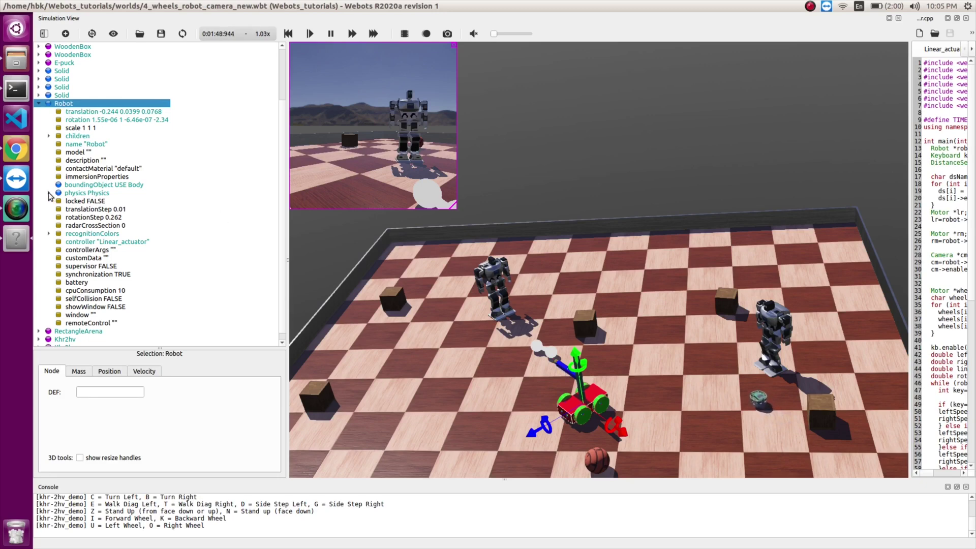
left_click(48, 137)
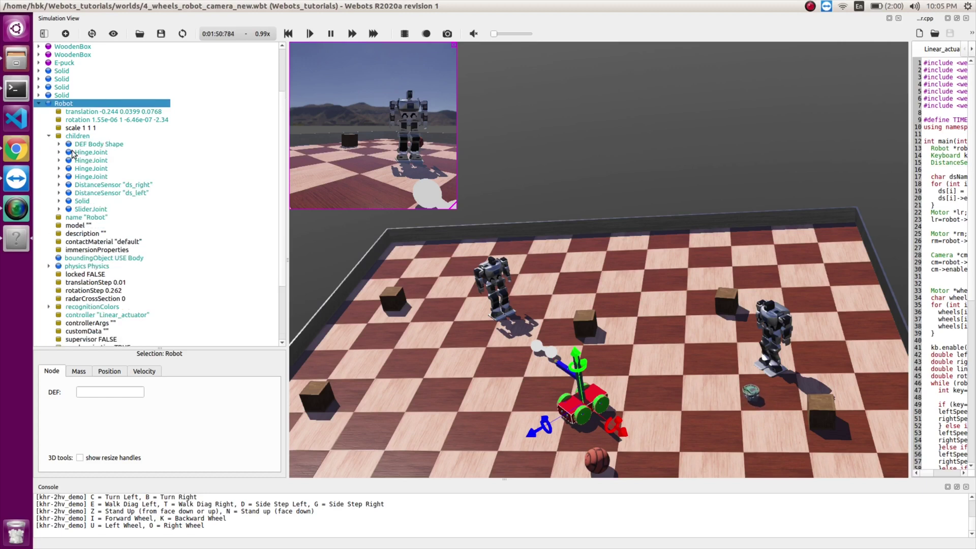
left_click(90, 210)
left_click(59, 209)
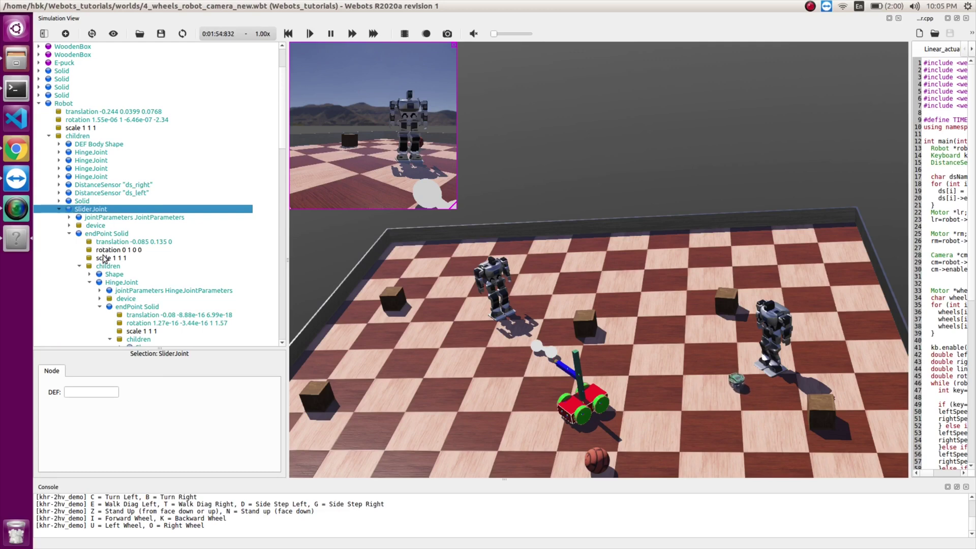
left_click(114, 283)
Go through the HingeJoint's endPoint Solid to the CAM camera and select its recognition NULL field
scroll(116, 287, "down", 1)
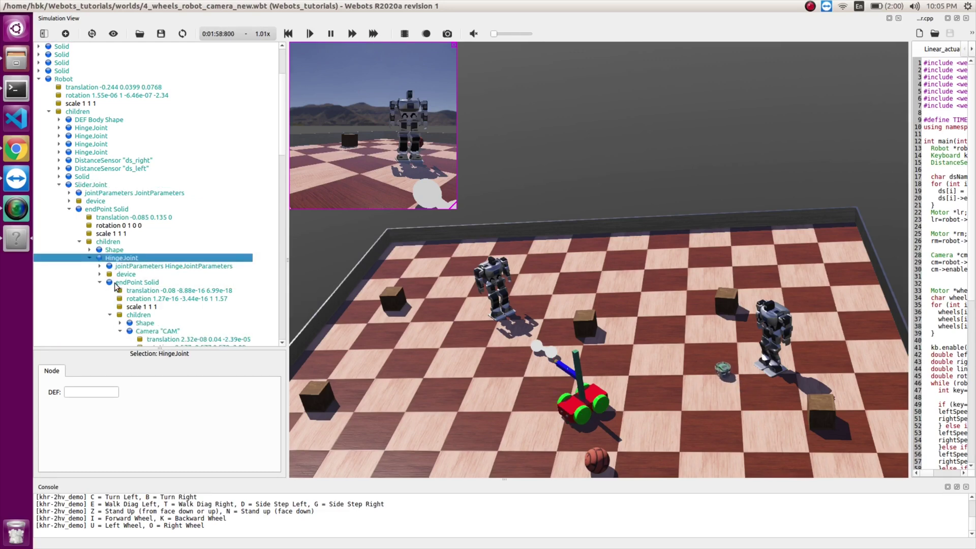
scroll(117, 277, "down", 1)
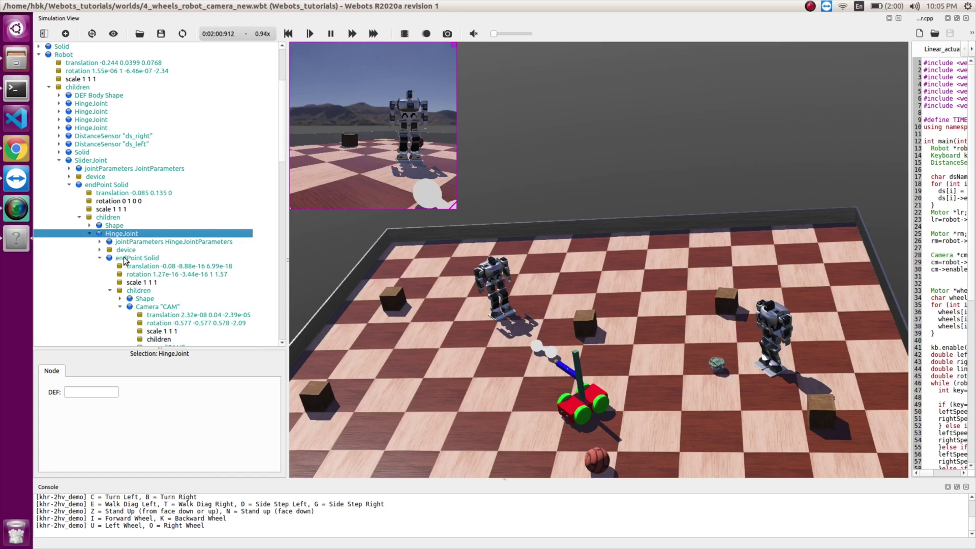
left_click(123, 260)
scroll(123, 261, "down", 2)
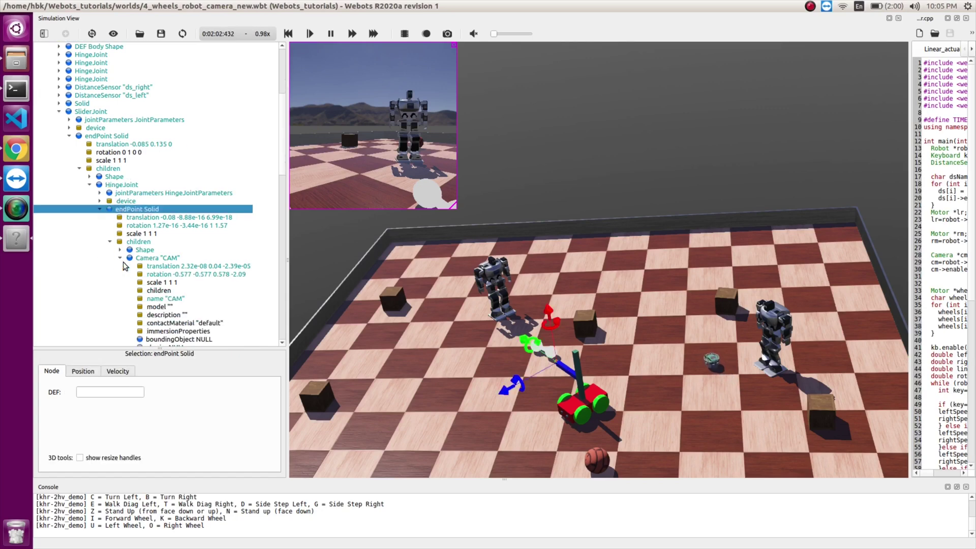
left_click(154, 258)
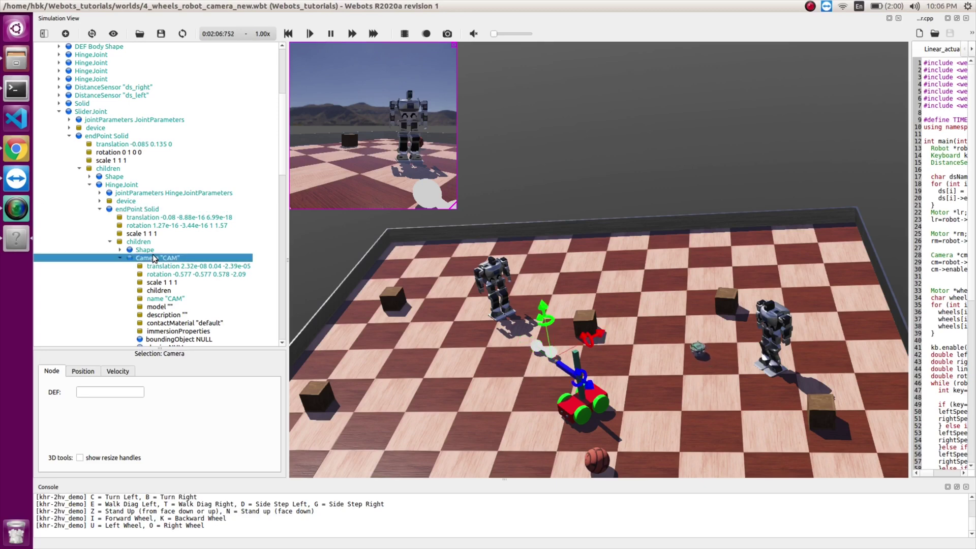
scroll(155, 285, "down", 4)
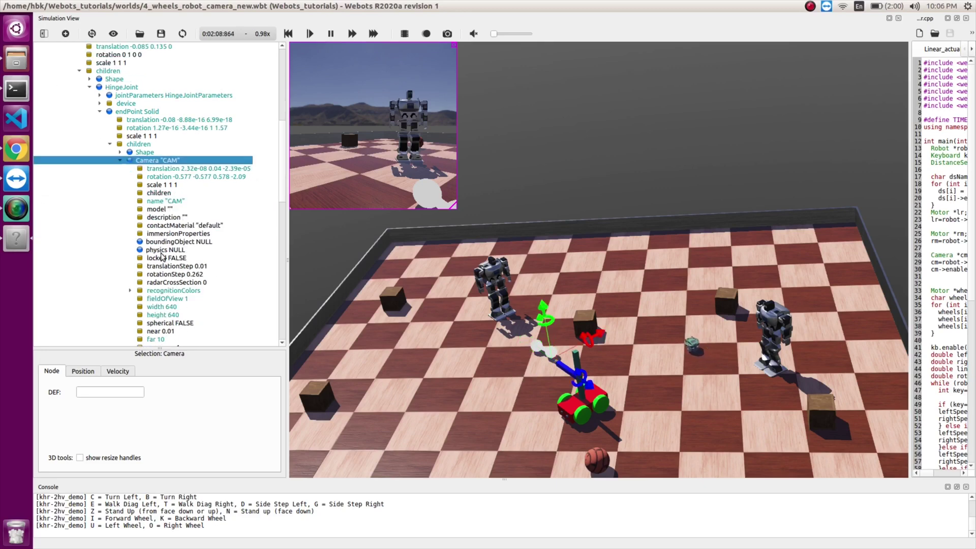
scroll(167, 264, "down", 7)
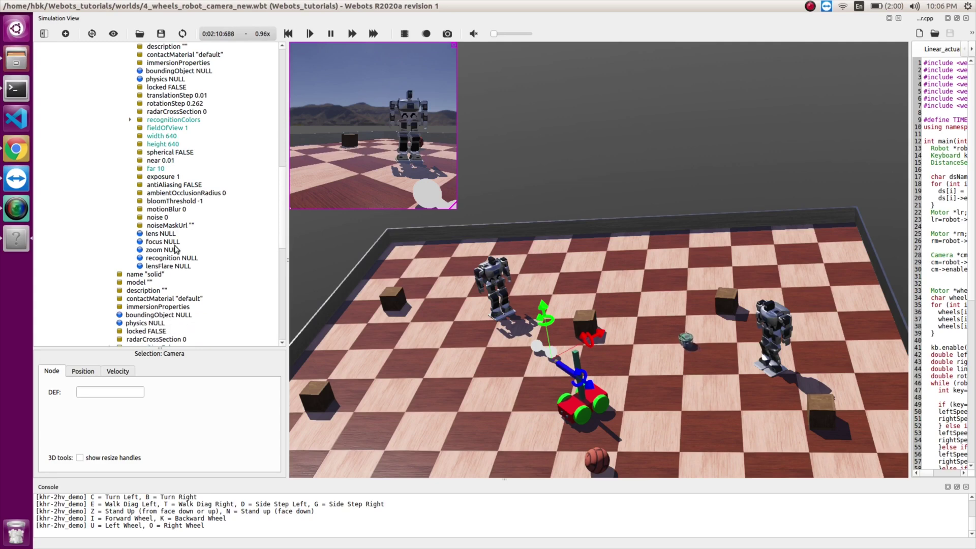
left_click(169, 259)
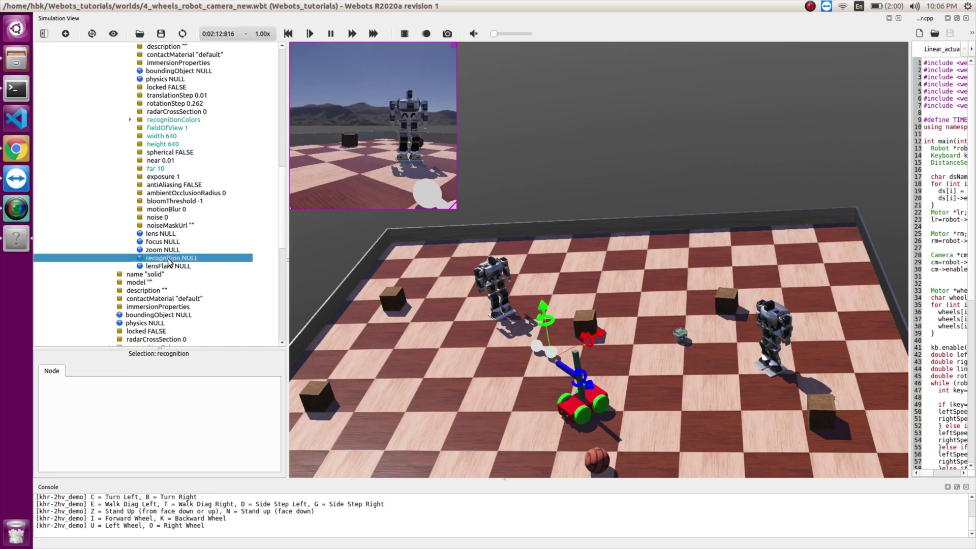
Add a Recognition base node to the CAM camera's recognition field and expand its settings
double_click(169, 258)
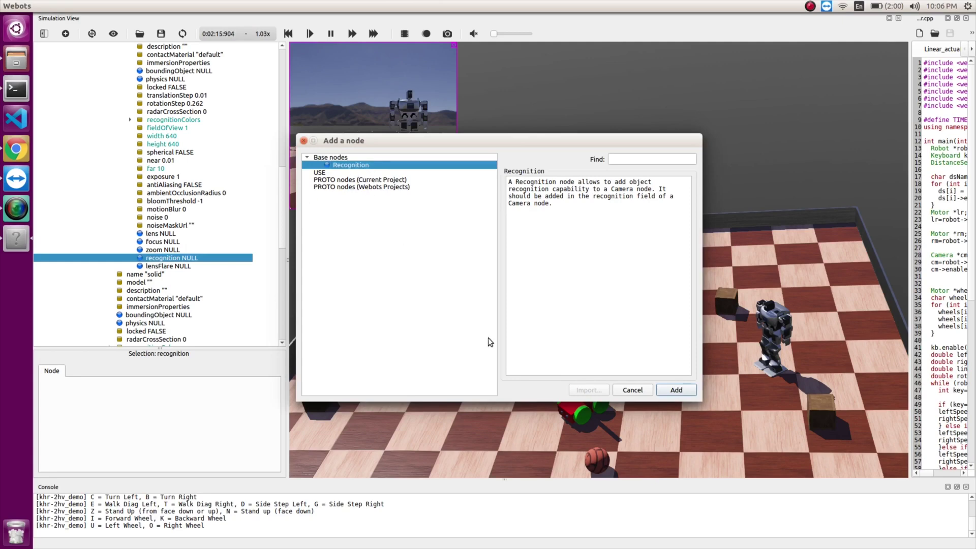
left_click(677, 390)
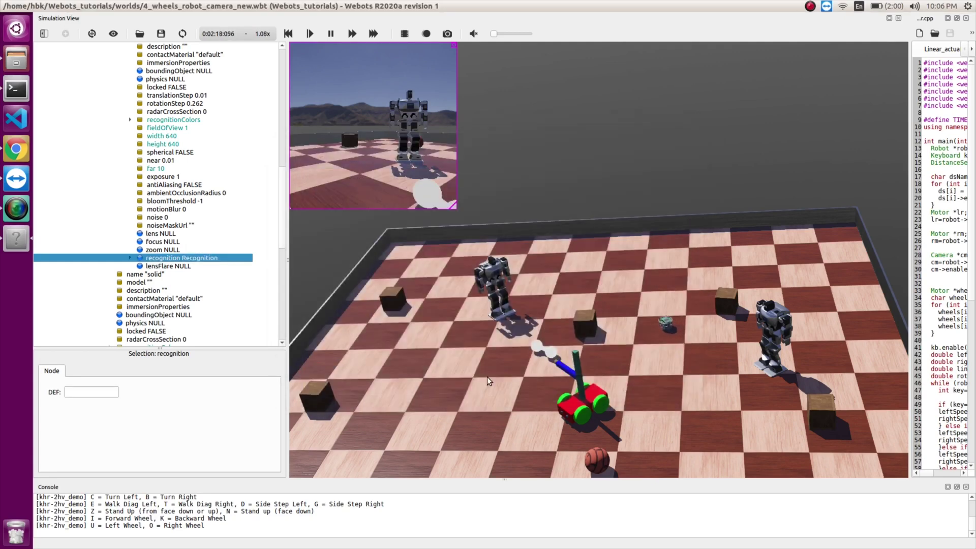
left_click(131, 258)
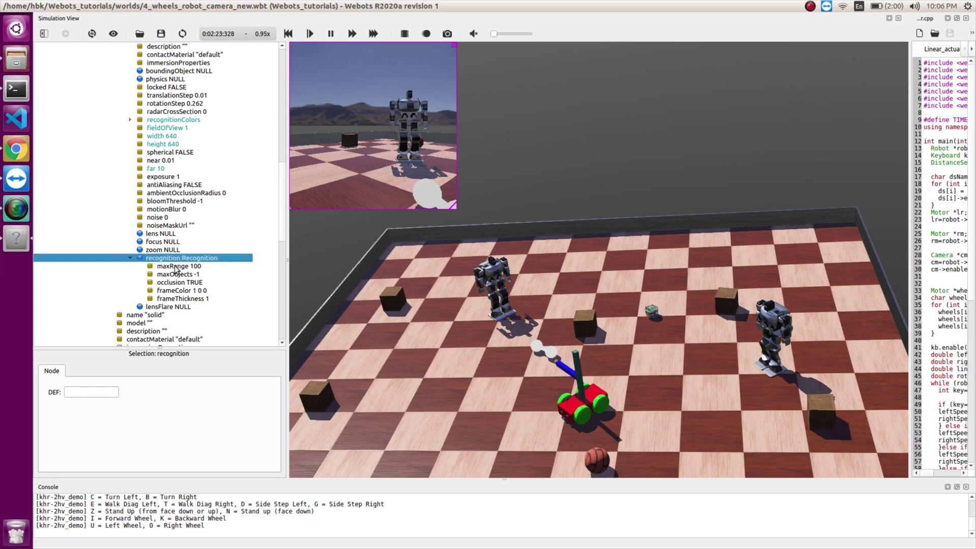
left_click(176, 266)
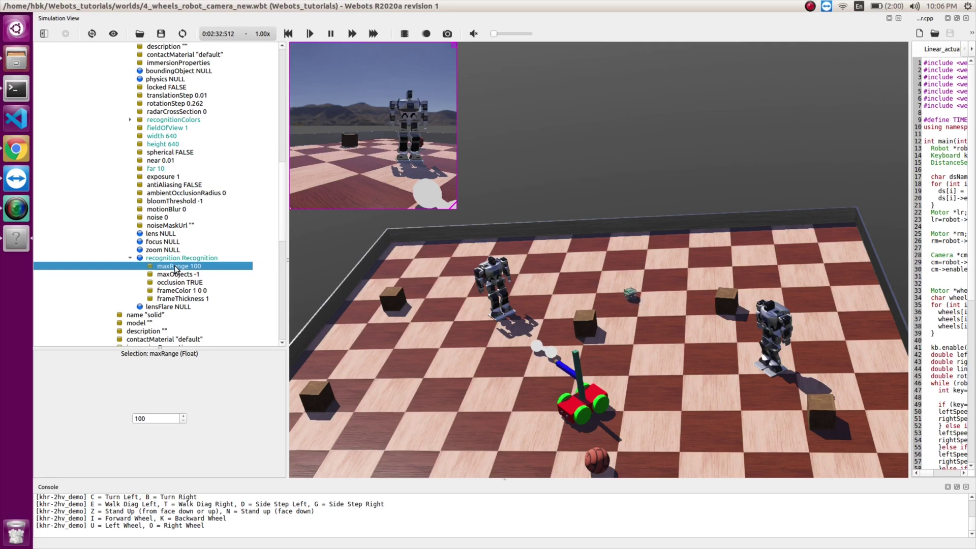
Review the Recognition node's maxObjects, occlusion and frameColor (1 0 0) settings
left_click(185, 276)
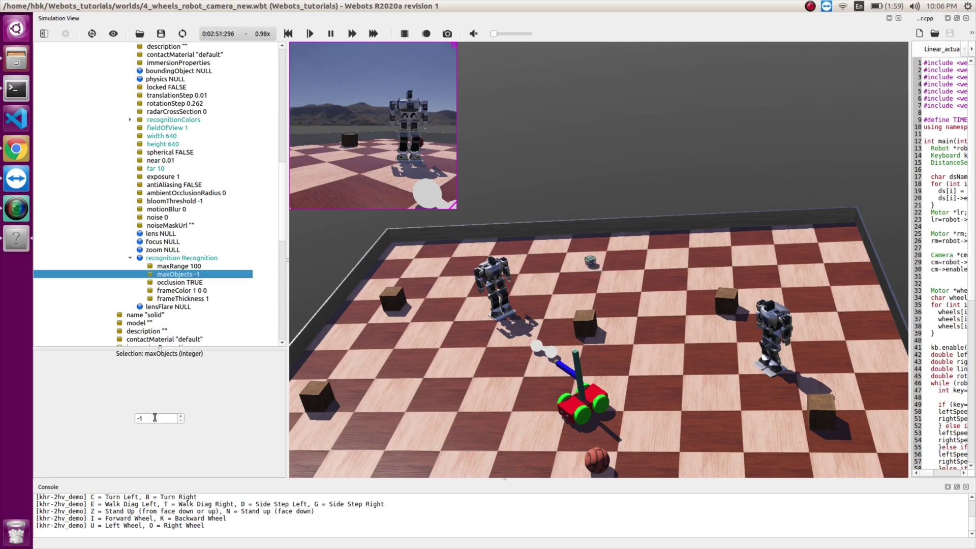
key("Down")
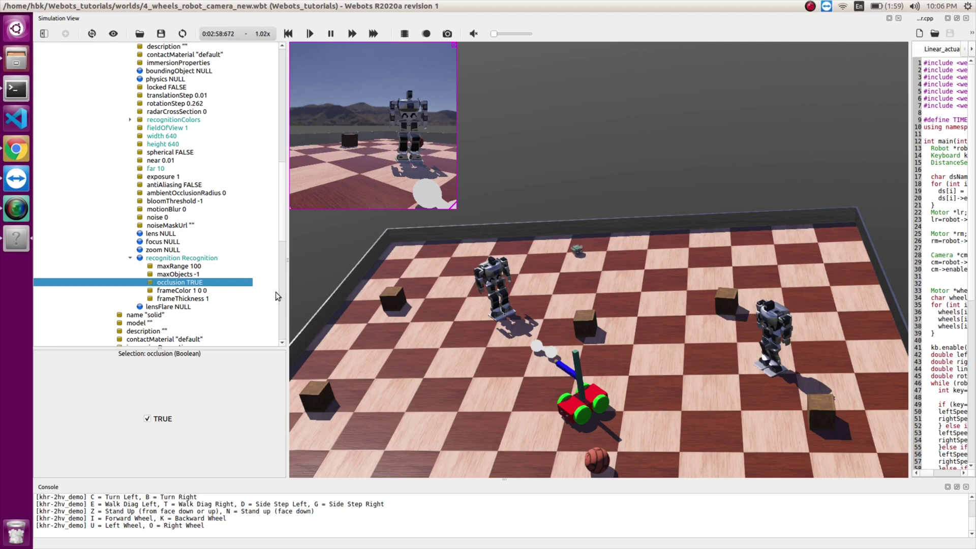
left_click(186, 291)
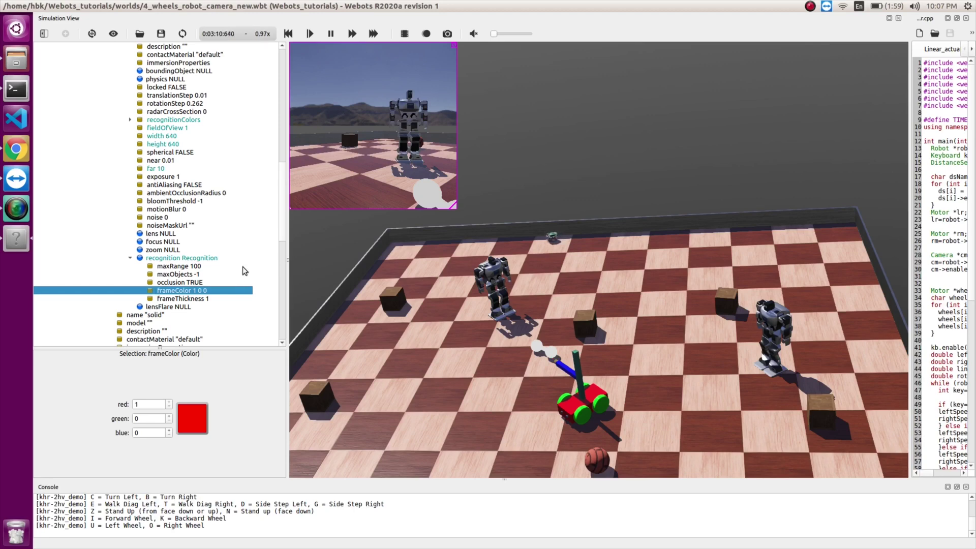
Set the Recognition frameThickness to 3 and scroll back up to the Robot node
left_click(208, 299)
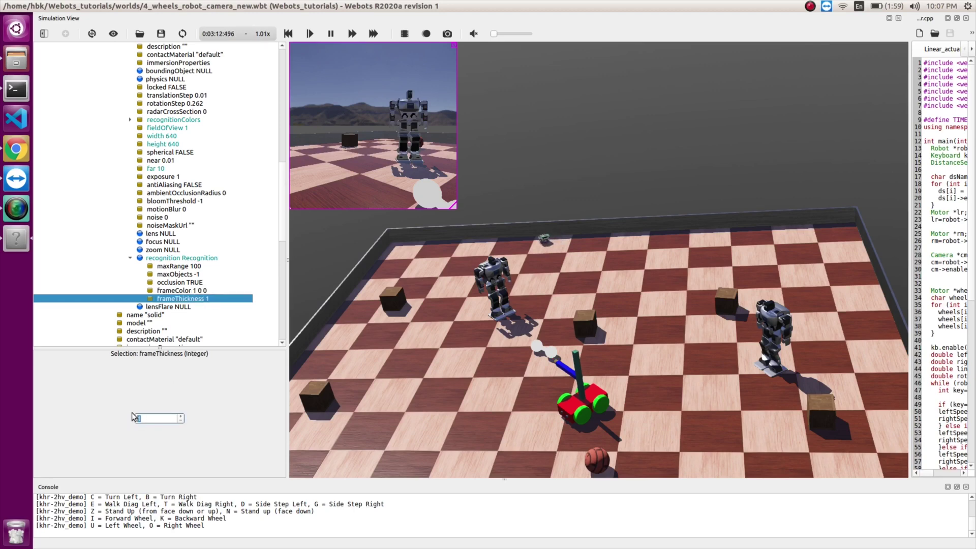
type("3")
left_click(203, 290)
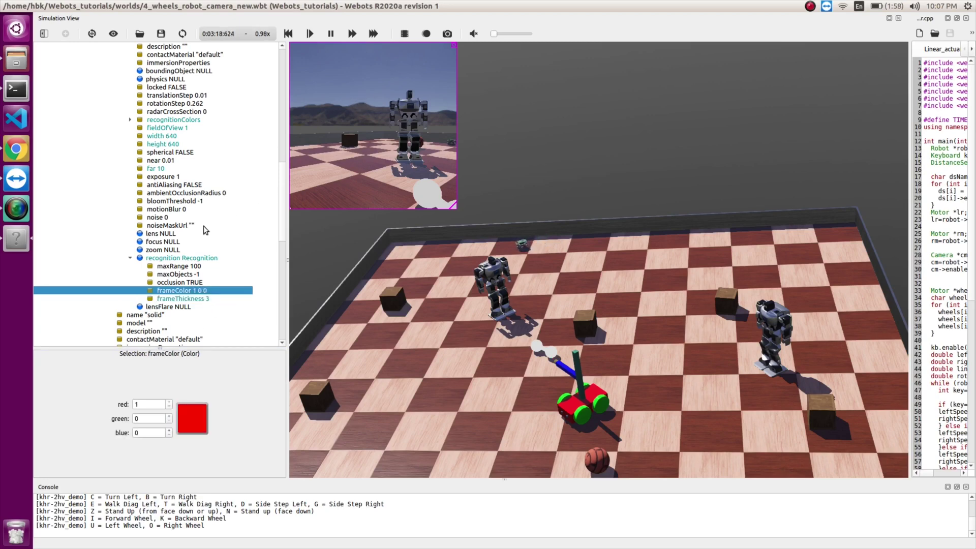
scroll(206, 230, "up", 7)
scroll(206, 231, "down", 6)
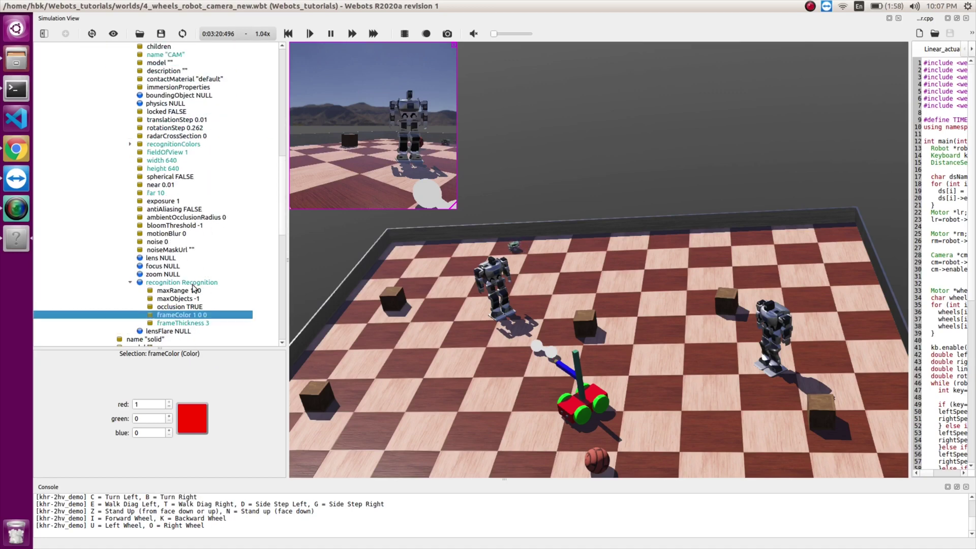
scroll(175, 264, "up", 7)
scroll(176, 265, "up", 10)
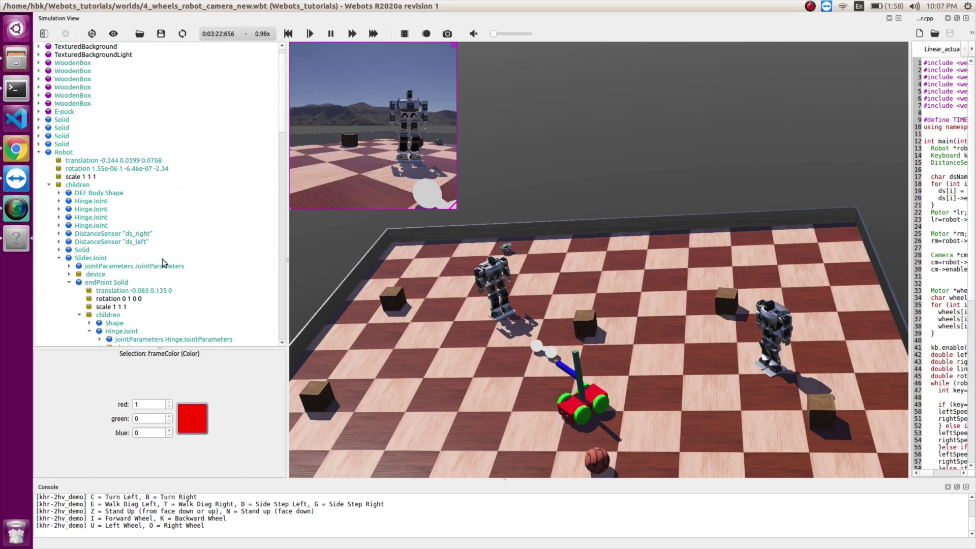
Collapse the Robot node and drag the splitter left to widen the controller editor
left_click(40, 169)
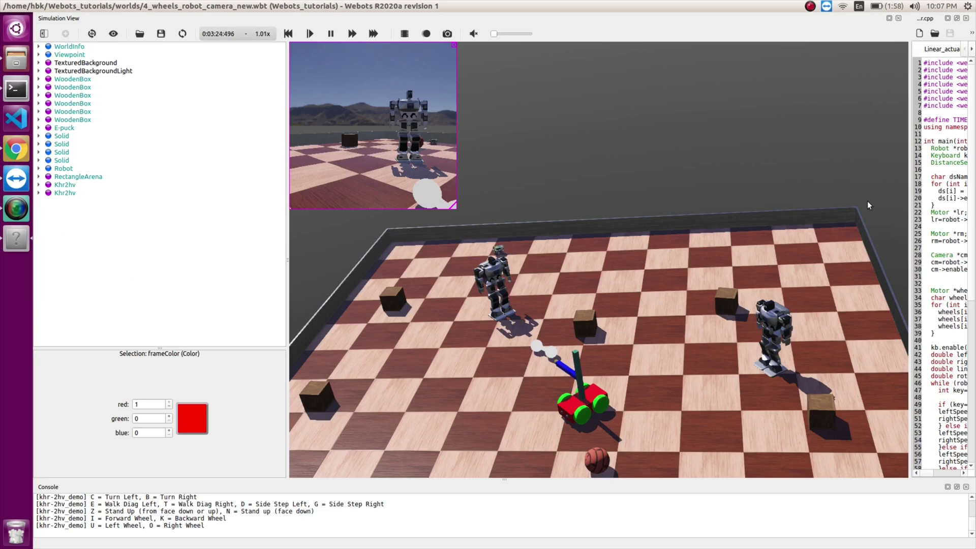
left_click_drag(910, 193, 675, 204)
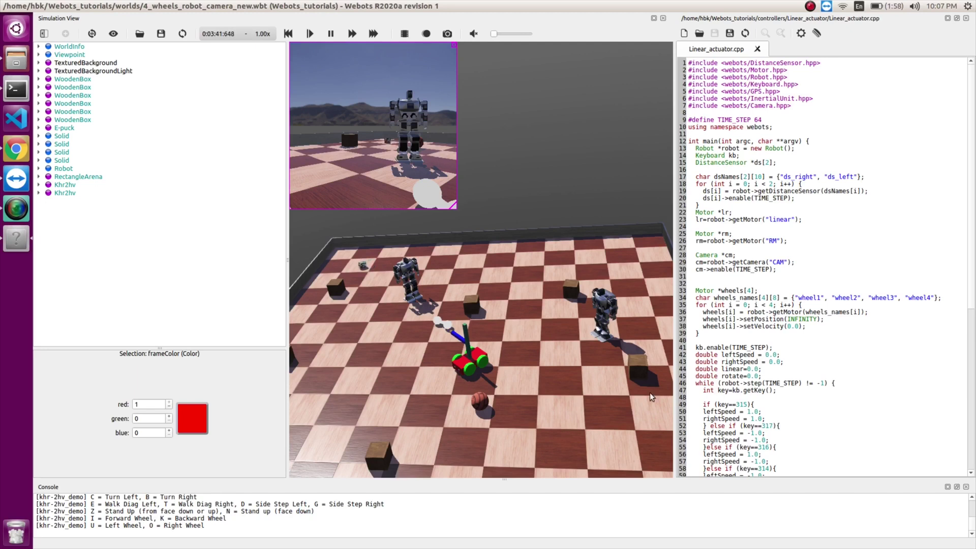
Type cm->recognitionEnable() on the line after cm->enable(TIME_STEP);
right_click(475, 364)
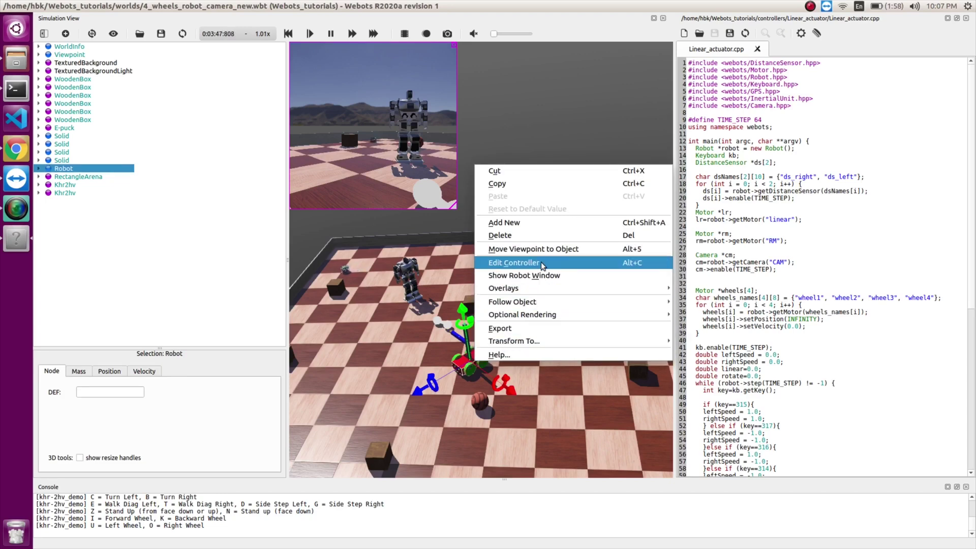
left_click(805, 345)
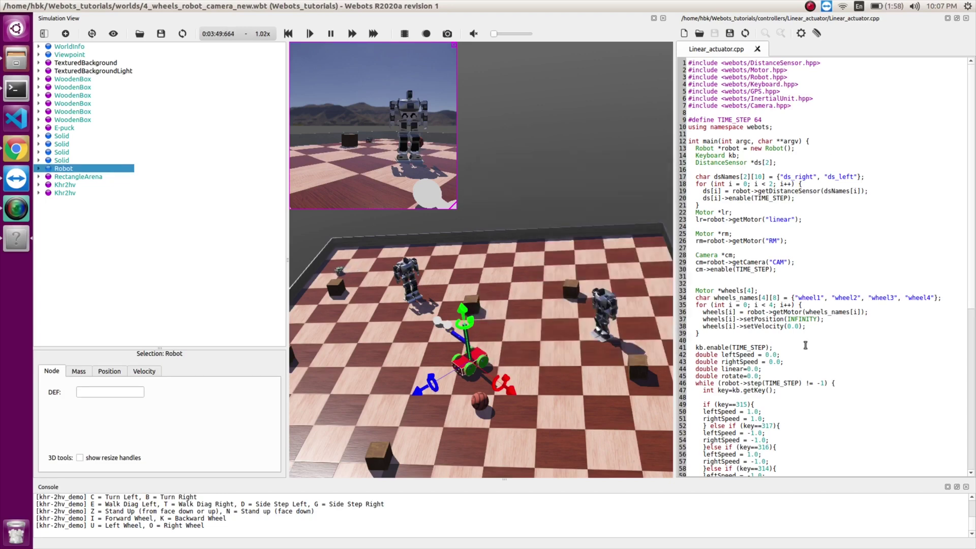
left_click(739, 254)
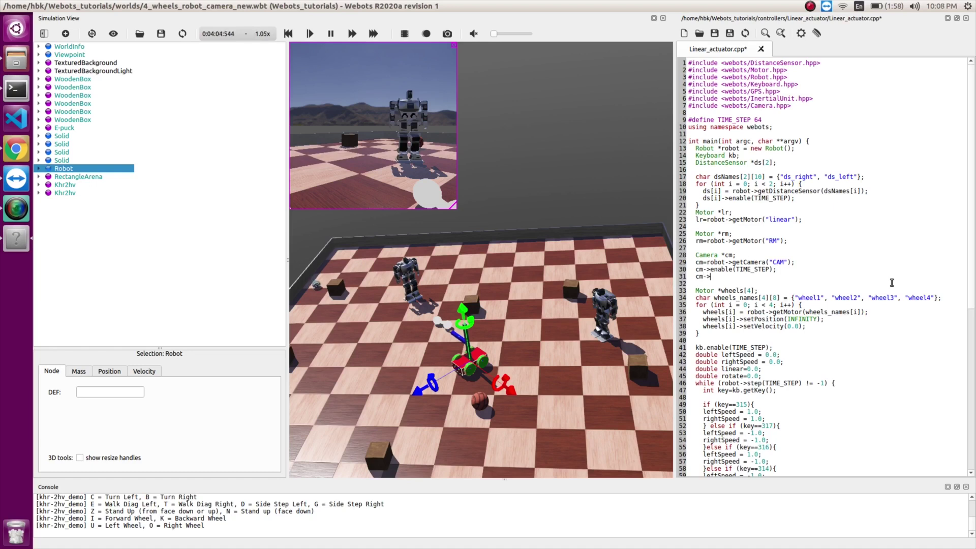
type("cm->recognitionEnable")
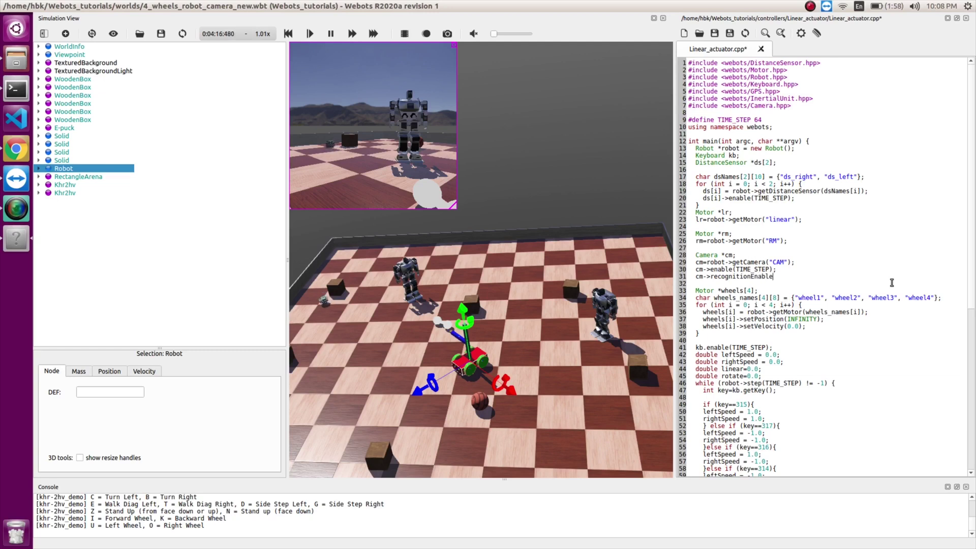
type("()")
Paste the copied TIME_STEP into the recognitionEnable parentheses and end the line with a semicolon
key("shift+Left")
key("shift+Left")
key("ctrl+c")
key("Down")
key("End")
key("Left")
key("ctrl+v")
key("End")
type(";")
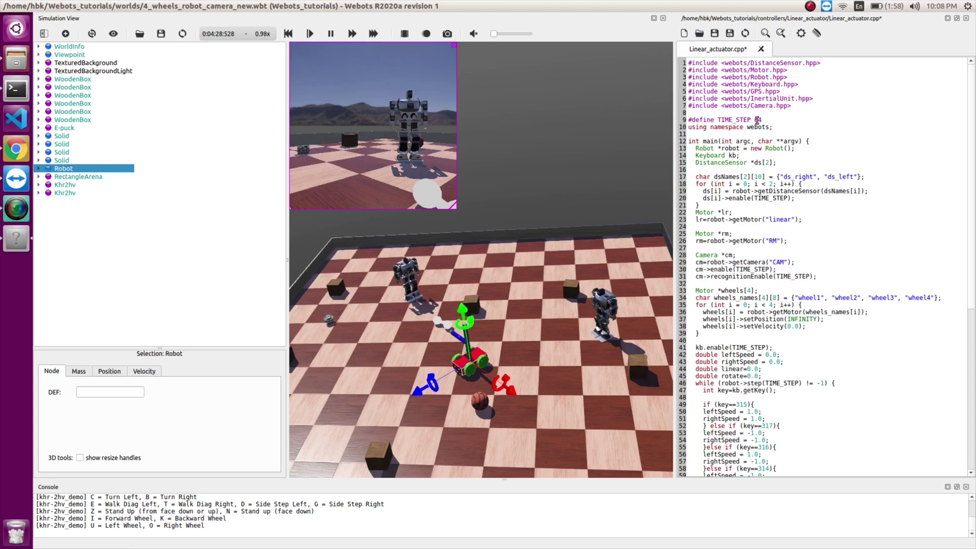
double_click(758, 121)
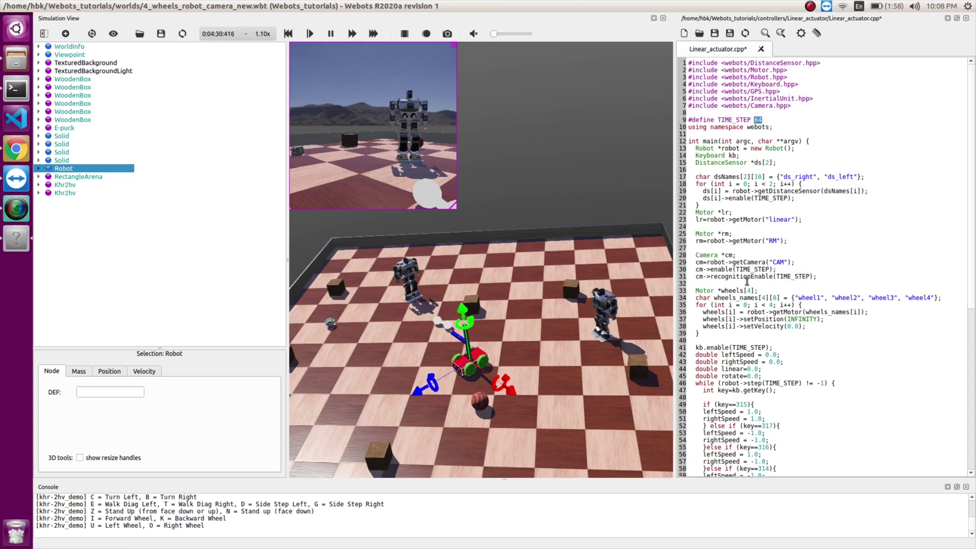
left_click(765, 288)
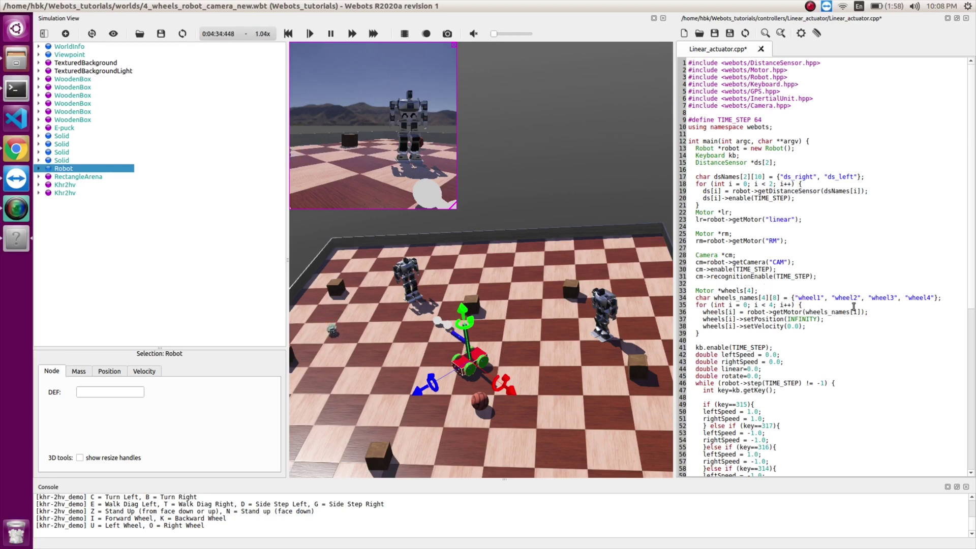
Save Linear_actuator.cpp and pause the simulation
left_click(815, 34)
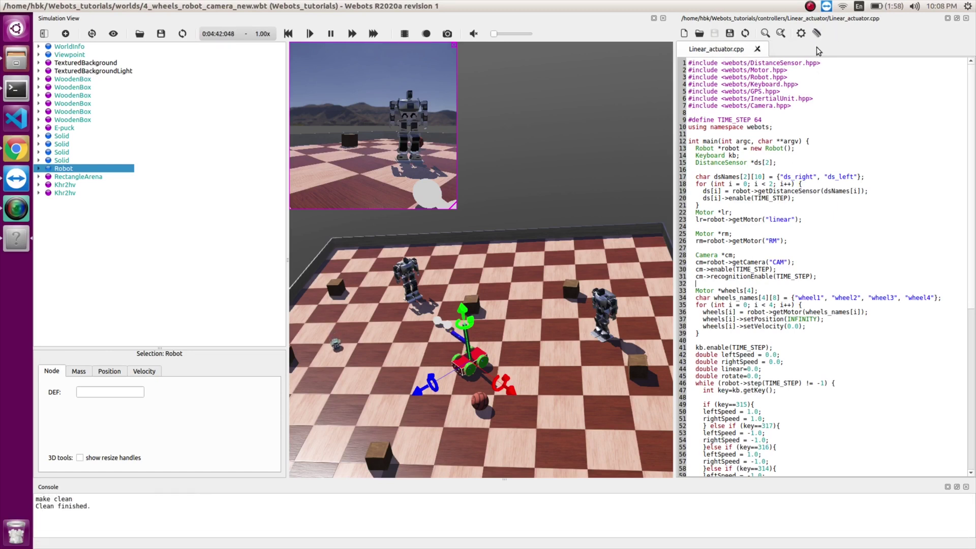
left_click(331, 34)
Save the modified world as 4_wheels_robot_camera_recognition.wbt
left_click(161, 34)
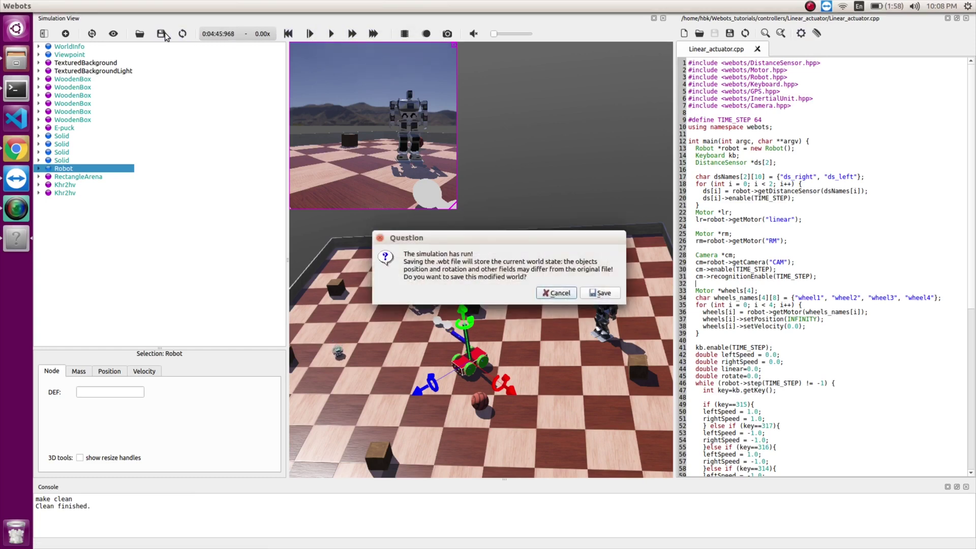
left_click(590, 293)
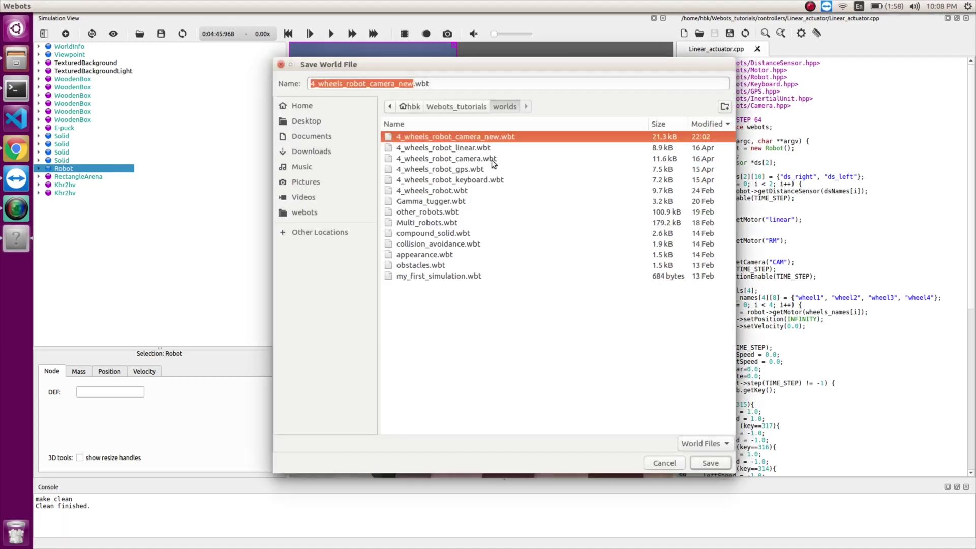
left_click(414, 84)
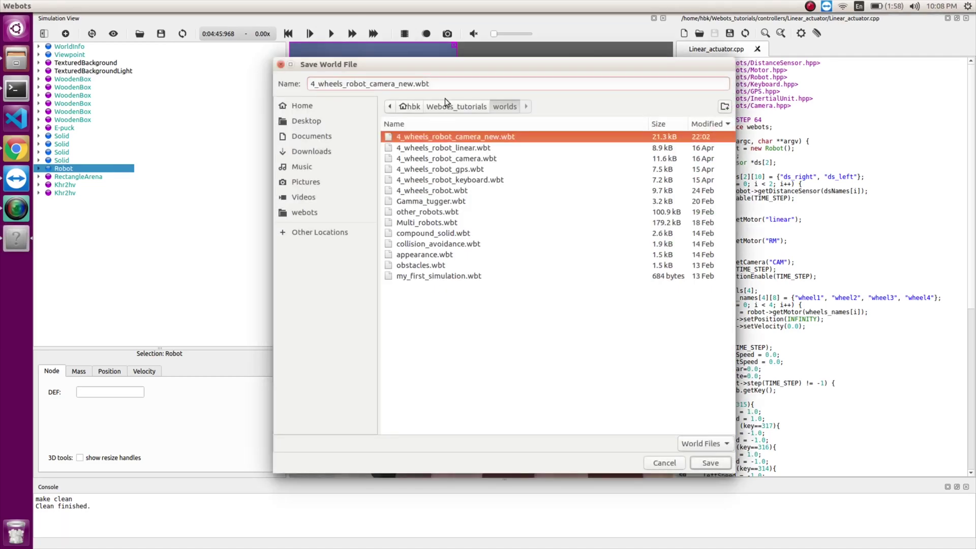
key("BackSpace")
key("BackSpace")
key("BackSpace")
type("recognition")
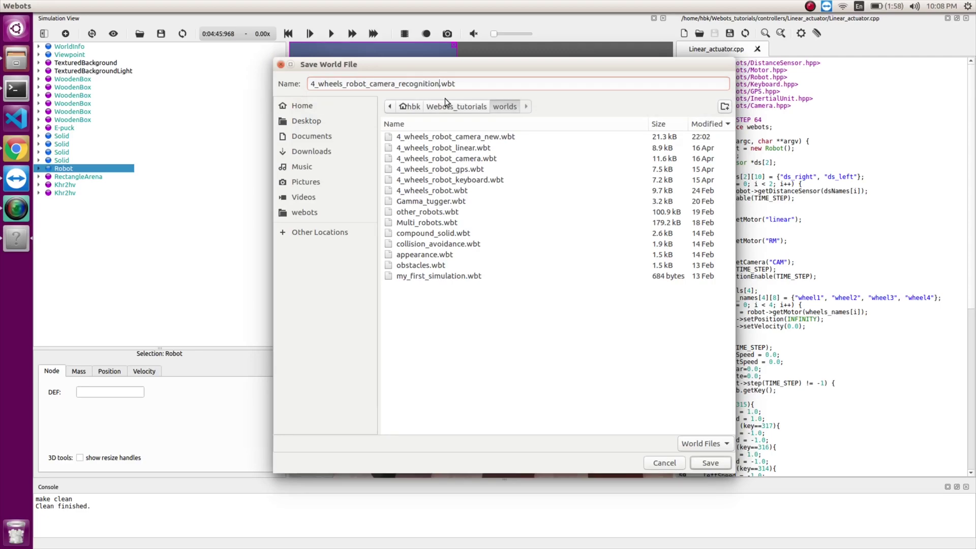
key("Return")
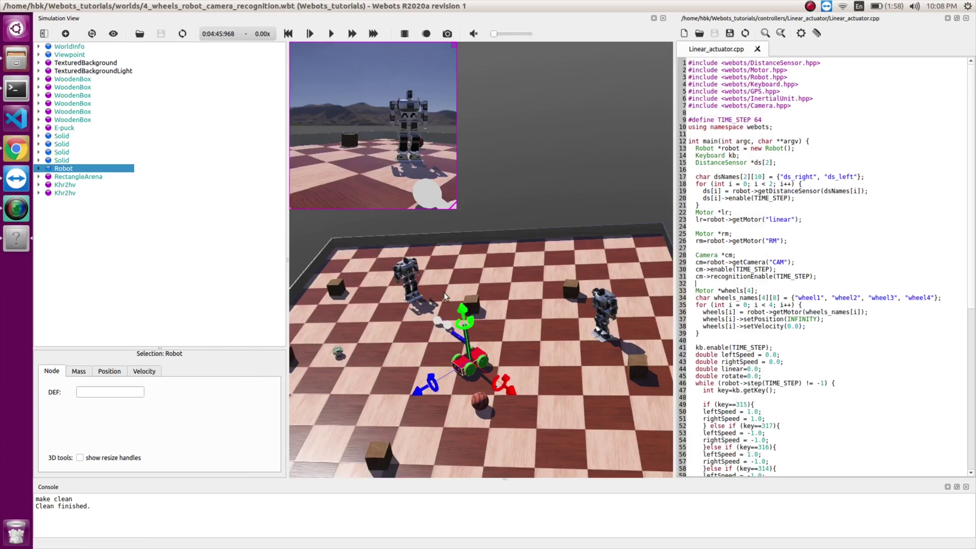
Reset the simulation and build the Linear_actuator controller successfully
left_click(182, 34)
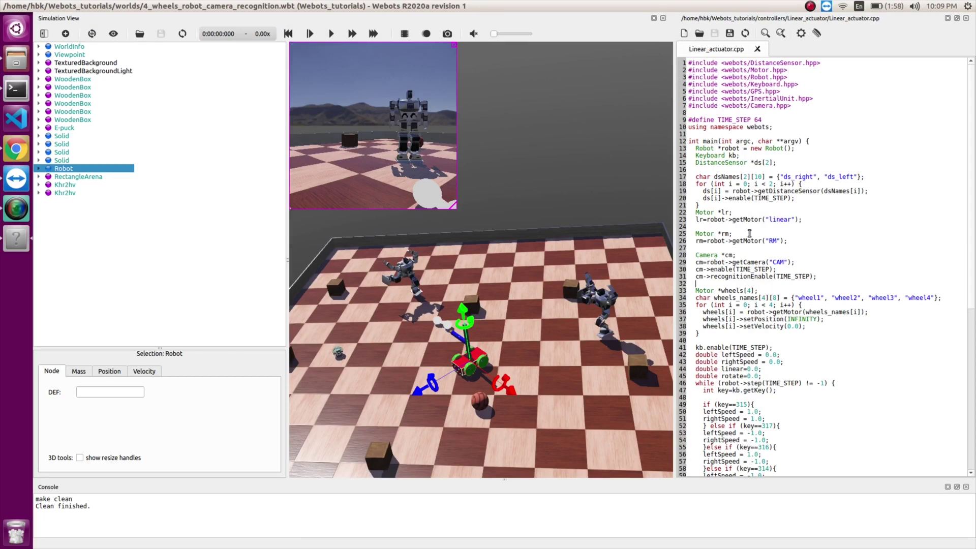
left_click(801, 34)
left_click(472, 288)
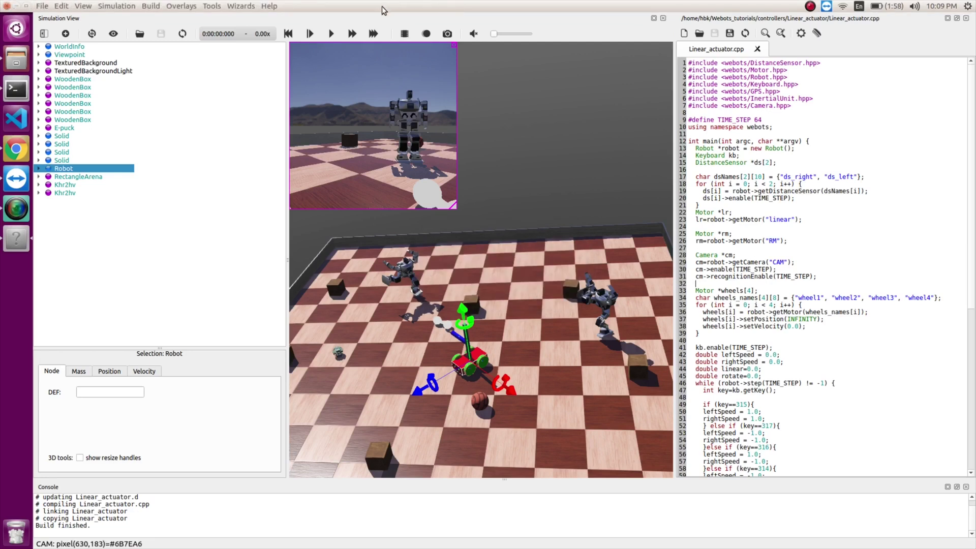
Run the simulation and drive the robot forward while turning it right
left_click(331, 33)
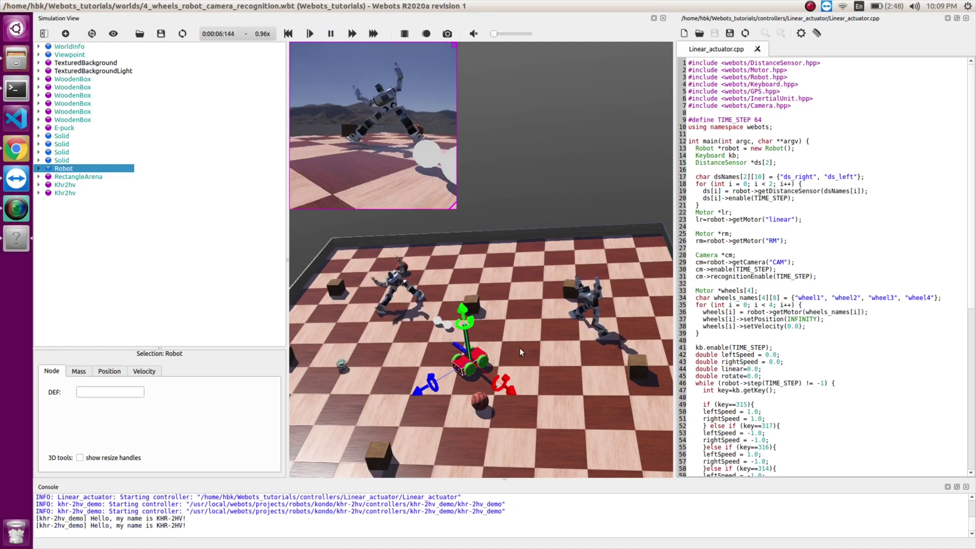
key("Right")
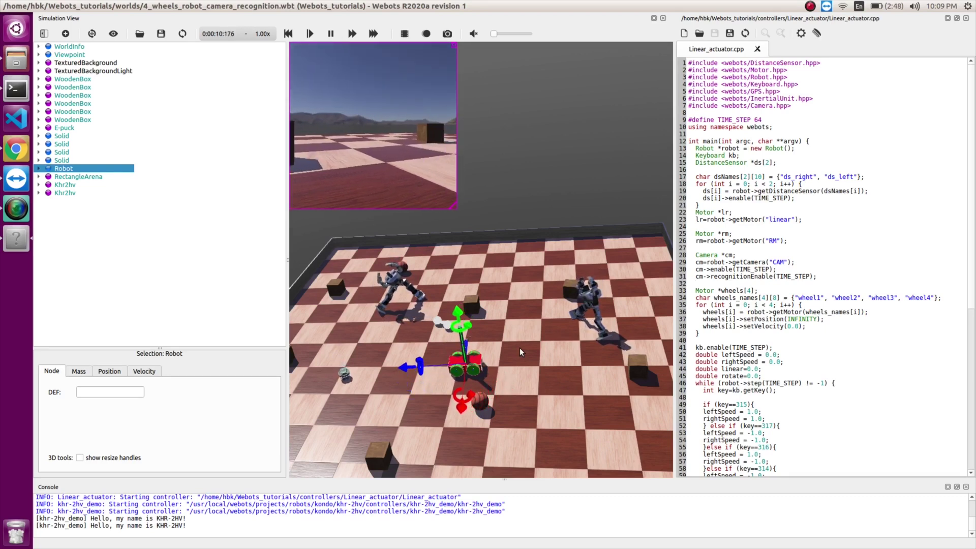
key("Right")
key("Right")
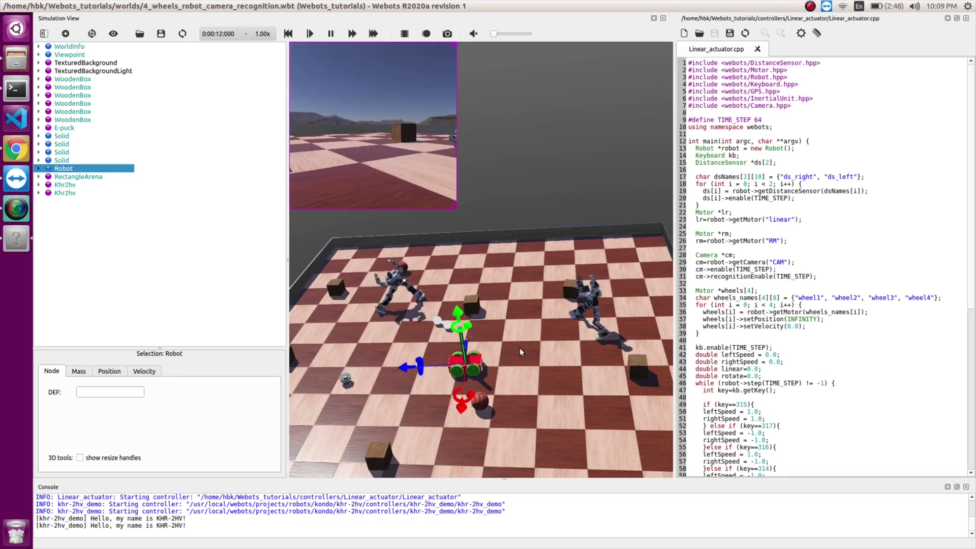
key("Up")
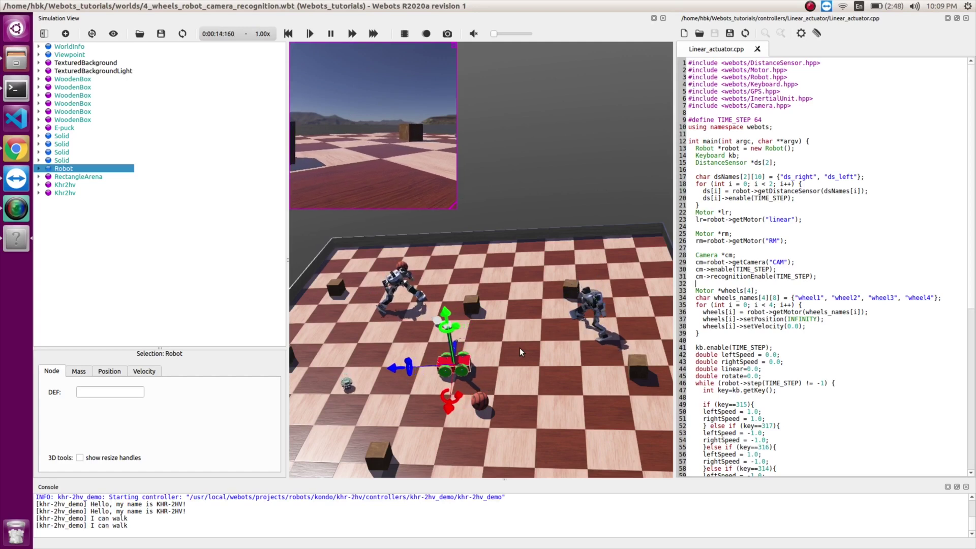
key("Up")
key("Right")
key("Right")
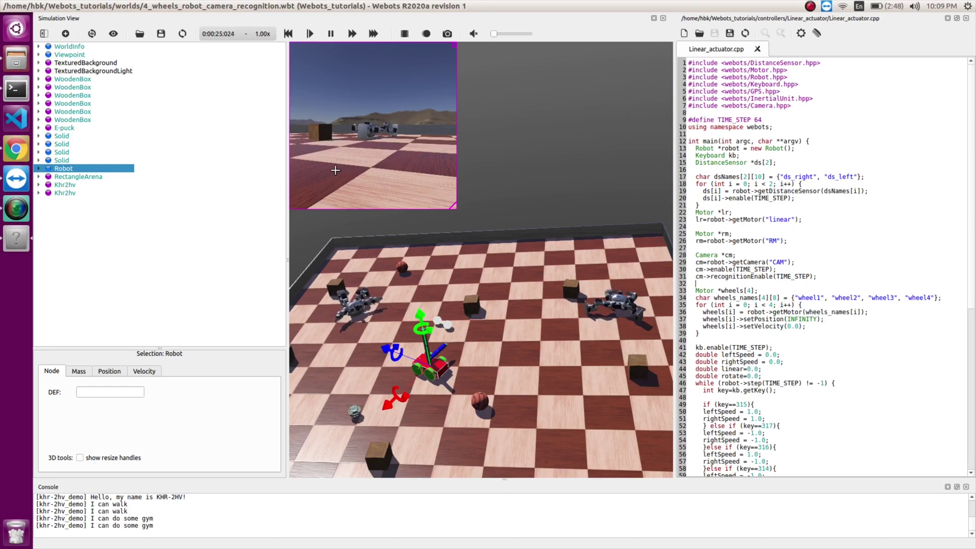
Add a Solid base node after the last robot in the scene tree
left_click(65, 193)
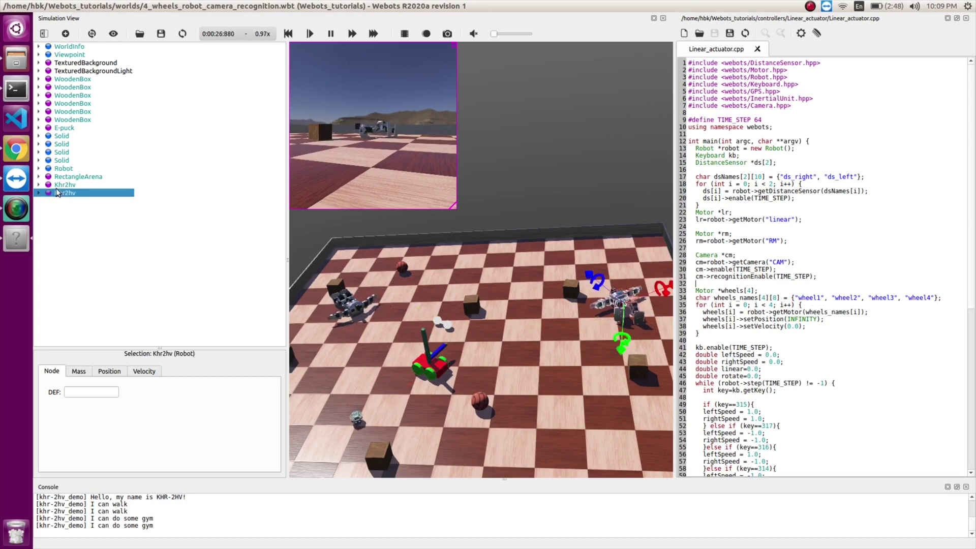
left_click(65, 34)
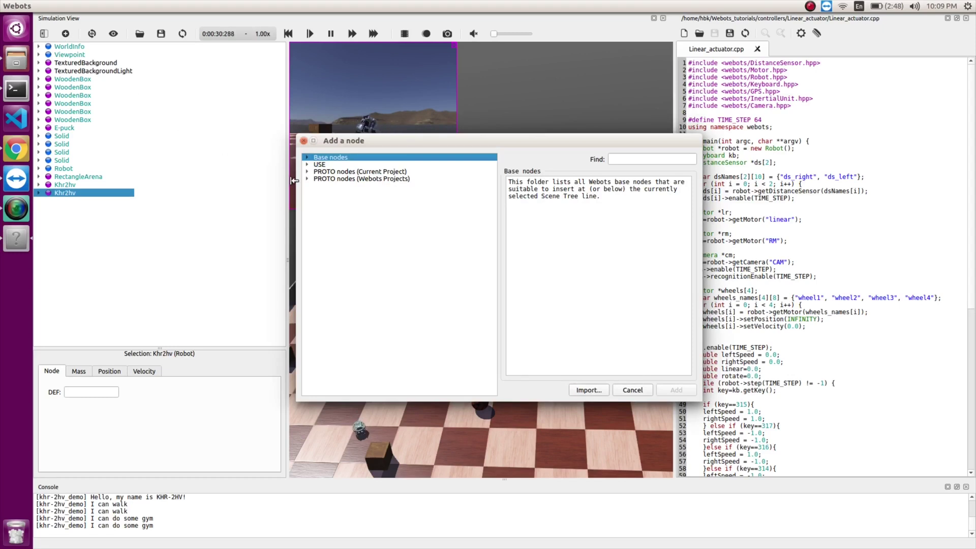
left_click(307, 158)
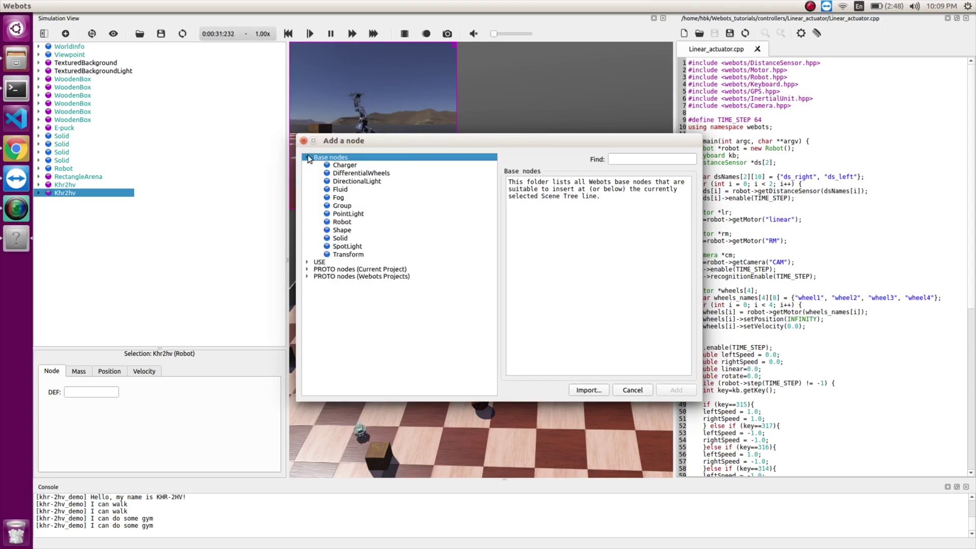
left_click(340, 239)
left_click(675, 391)
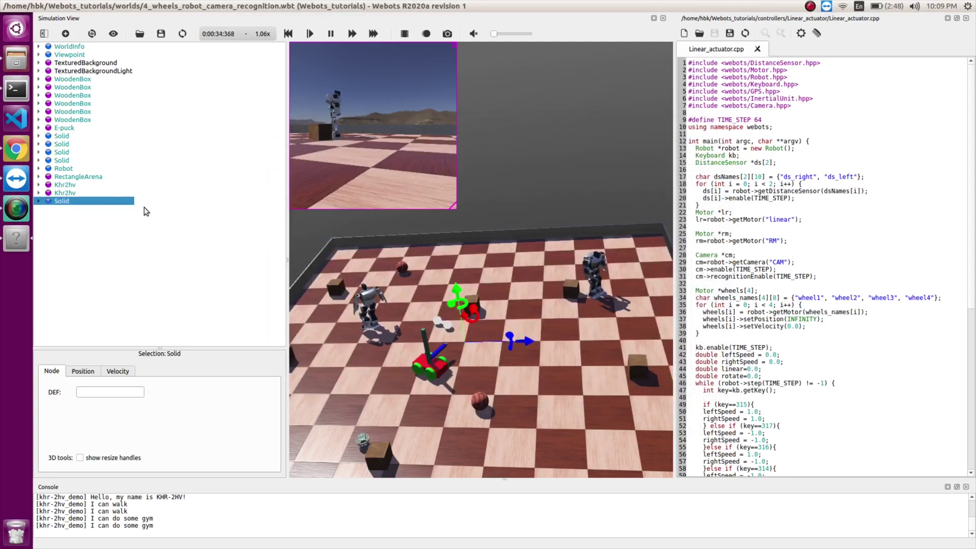
Add a Shape base node to the new Solid's children field
left_click(39, 201)
left_click(61, 234)
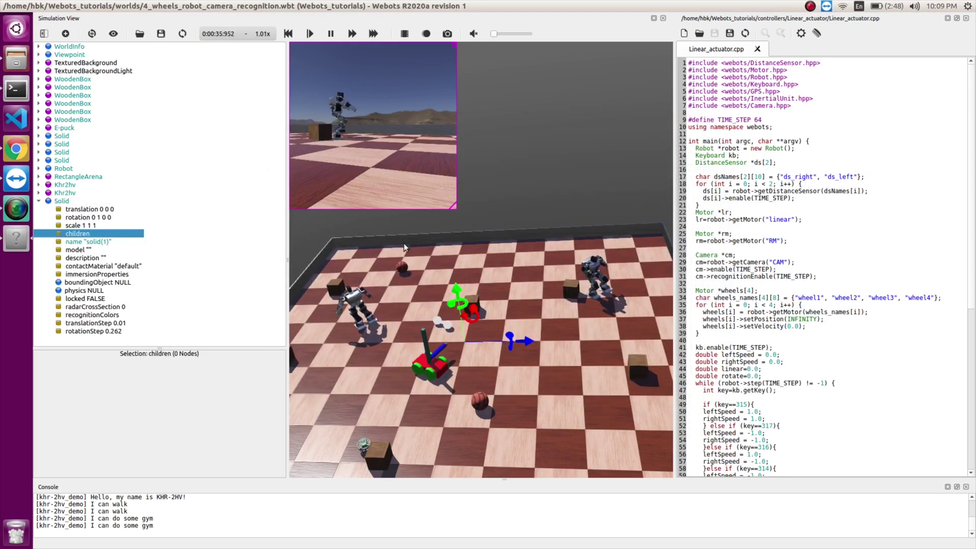
key("ctrl+shift+a")
left_click(307, 158)
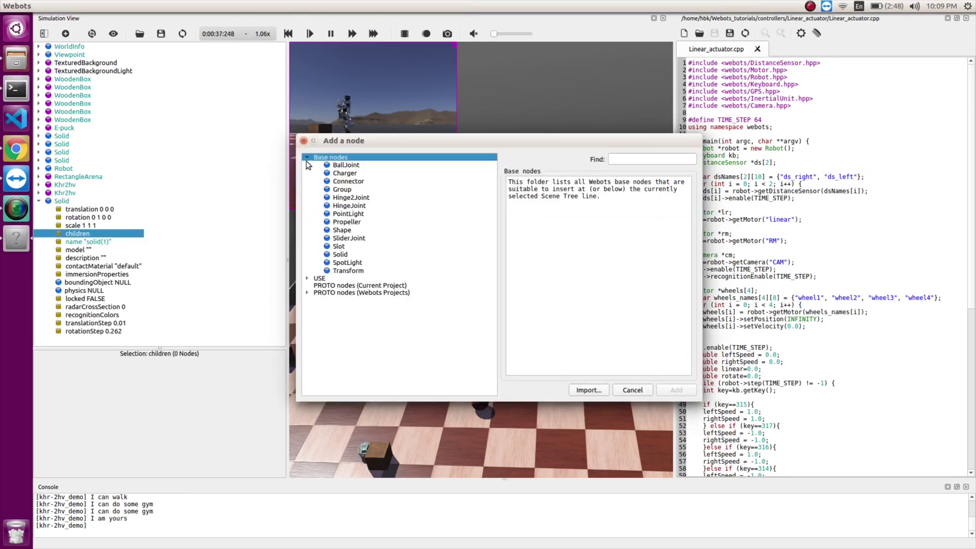
left_click(342, 229)
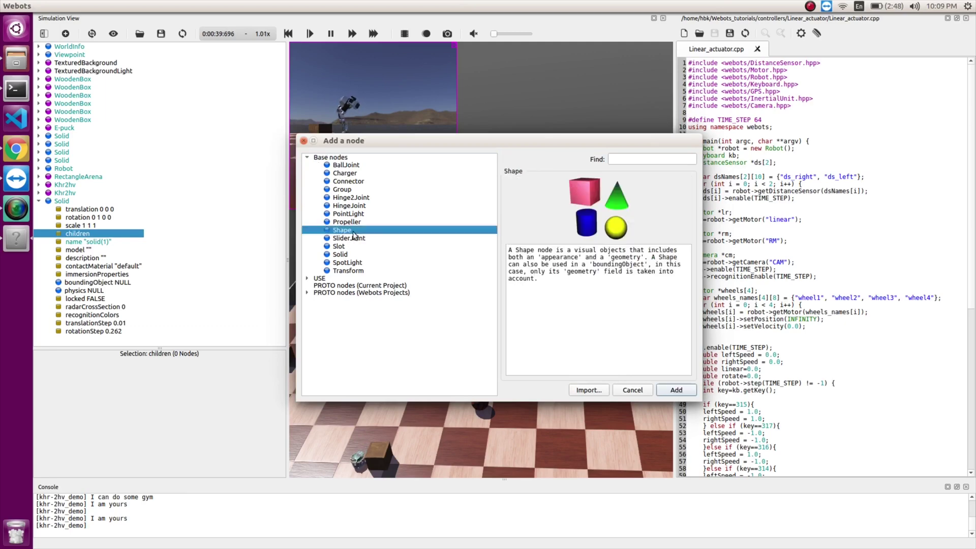
left_click(676, 390)
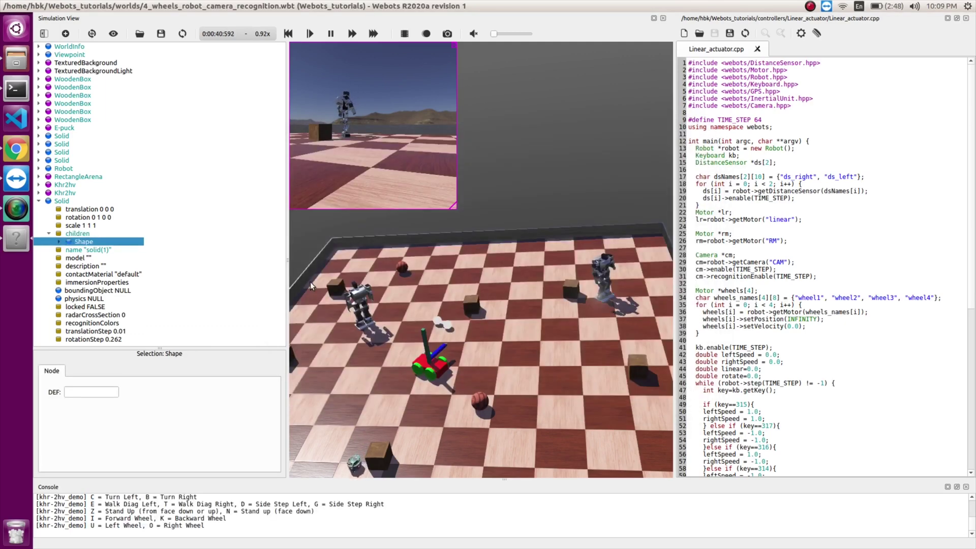
Give the new Shape a PBRAppearance as its appearance
left_click(60, 243)
left_click(101, 250)
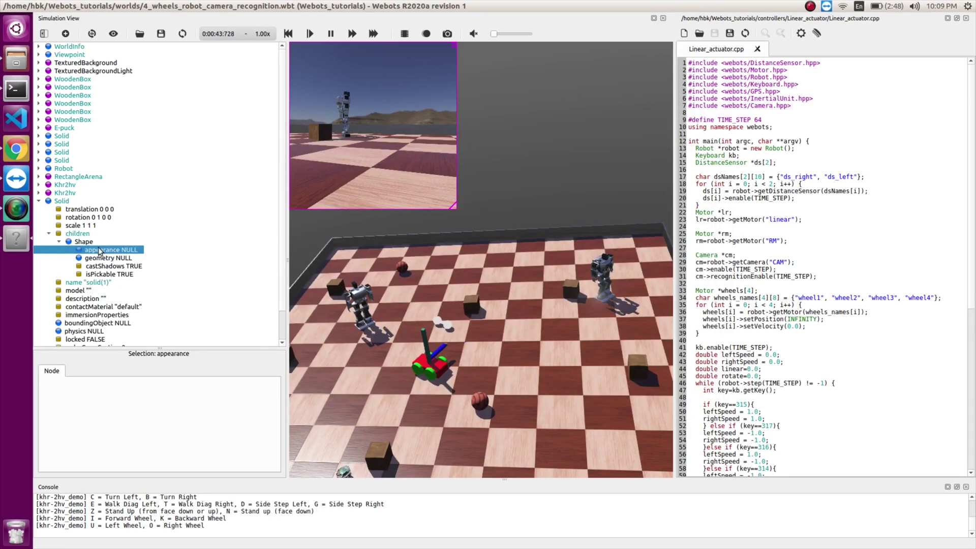
key("ctrl+shift+a")
left_click(308, 157)
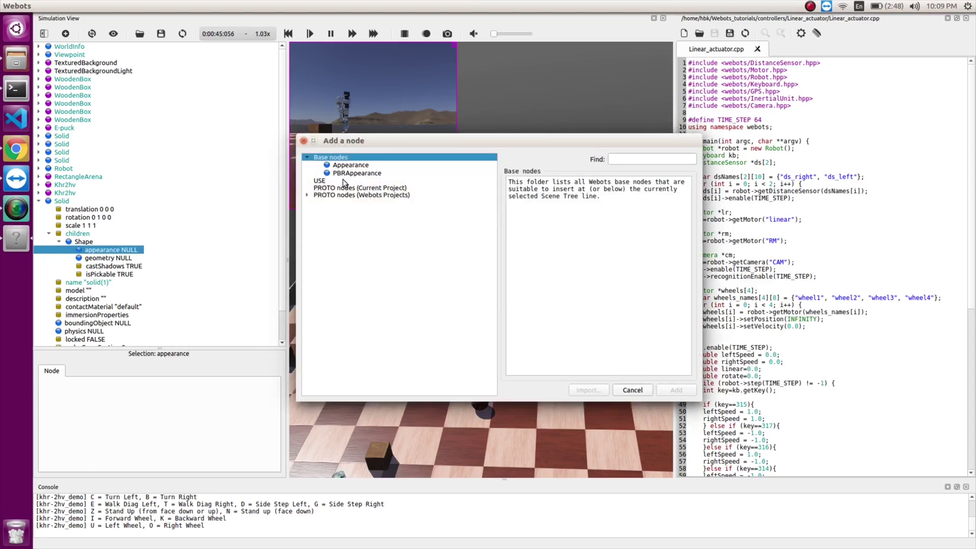
left_click(348, 174)
left_click(681, 391)
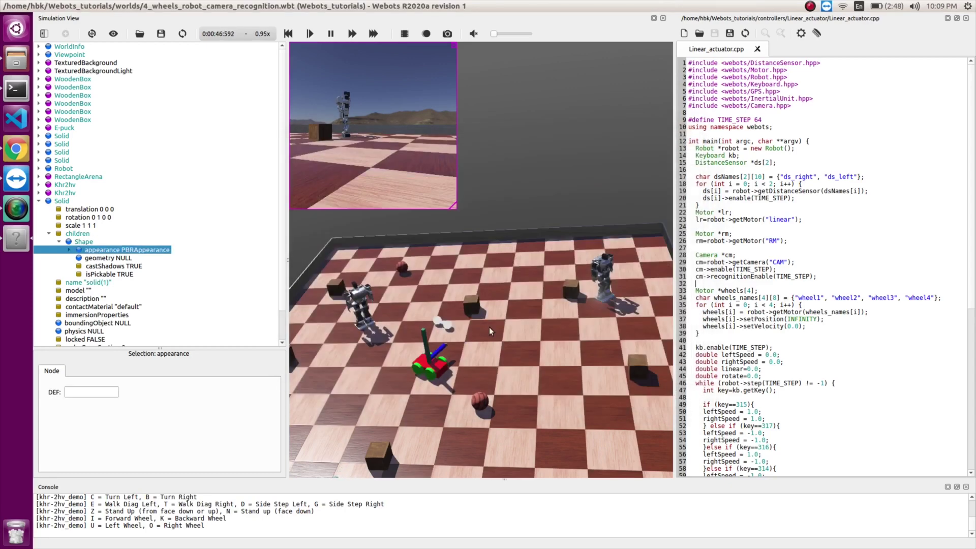
Set the Shape's geometry to a Cone node
left_click(99, 260)
key("ctrl+shift+a")
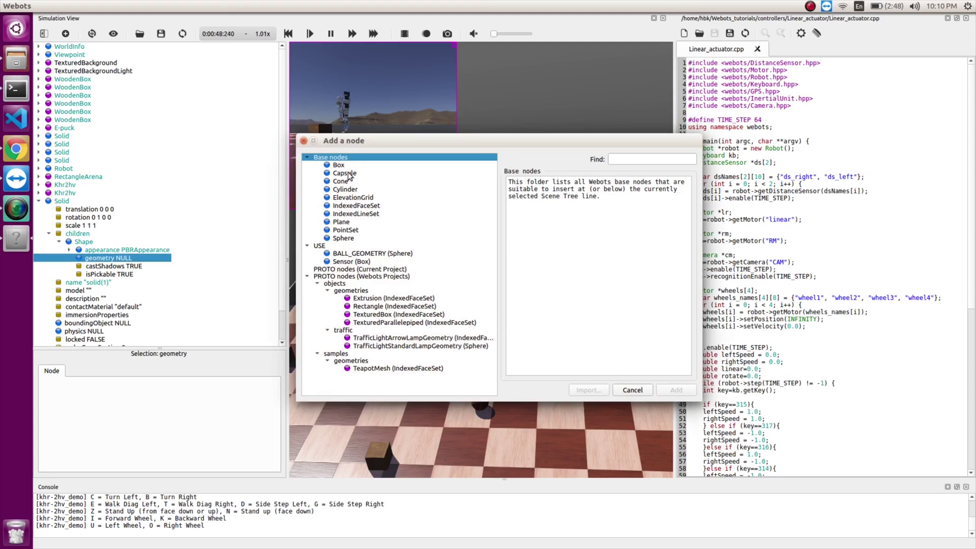
left_click(344, 181)
left_click(667, 390)
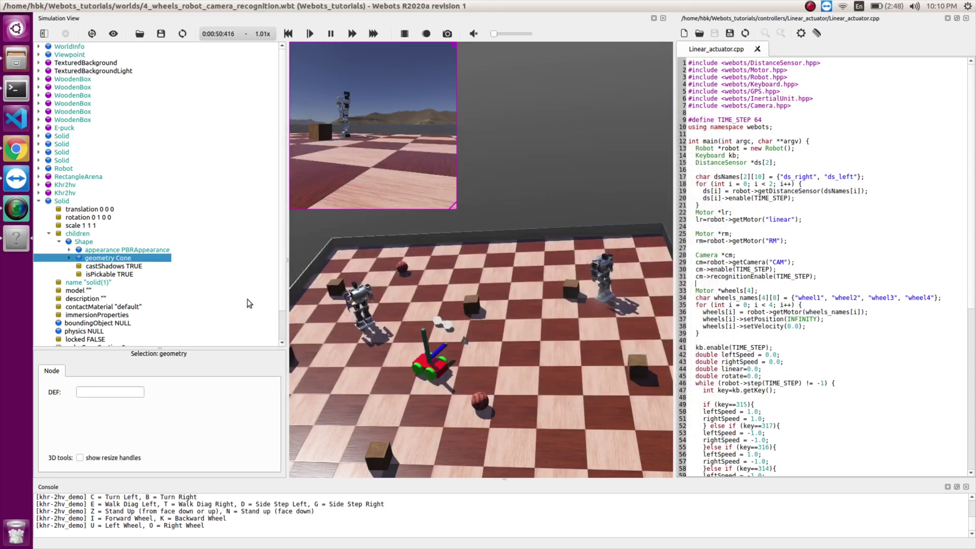
Set the Cone's bottomRadius to 0.1 and height to 0.2
scroll(459, 360, "up", 2)
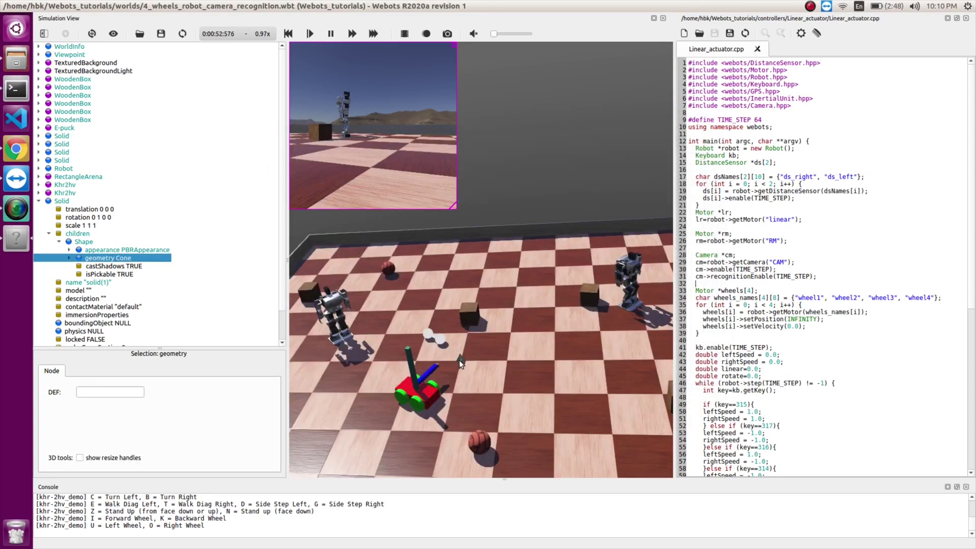
left_click(71, 260)
left_click(100, 267)
left_click(146, 417)
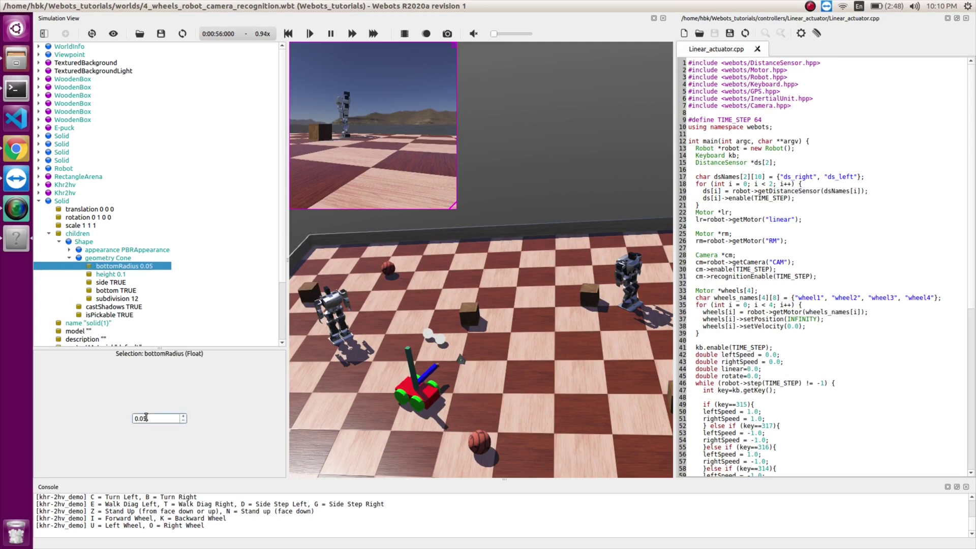
left_click(114, 275)
left_click(147, 419)
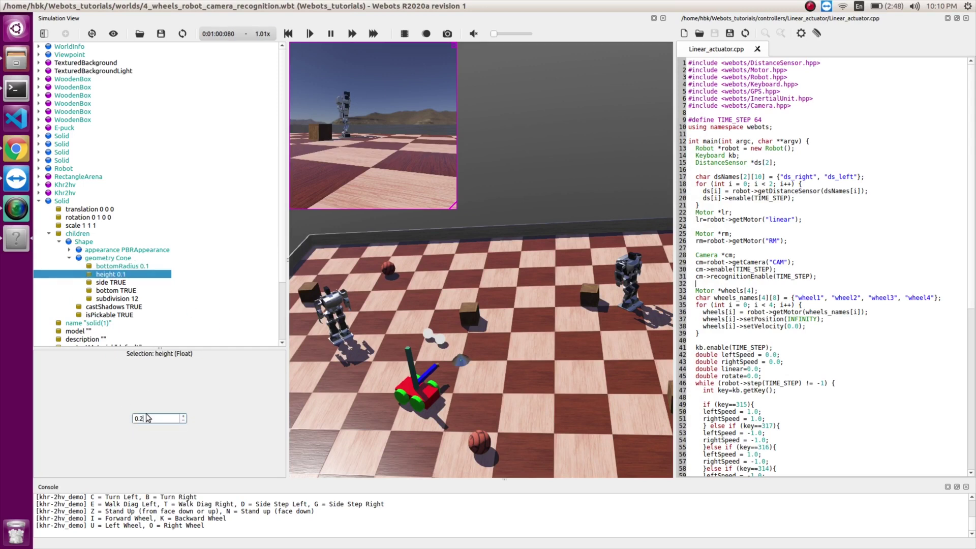
left_click(121, 282)
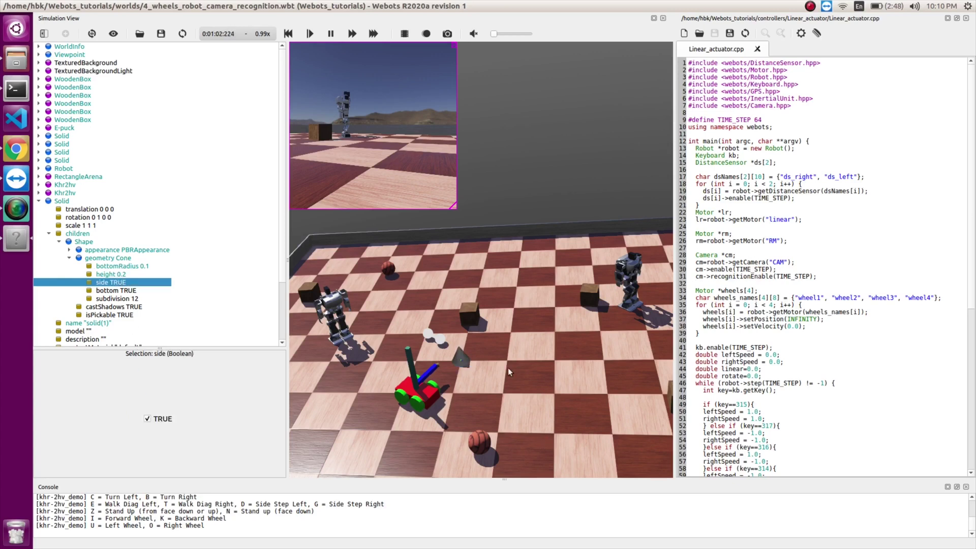
left_click(69, 250)
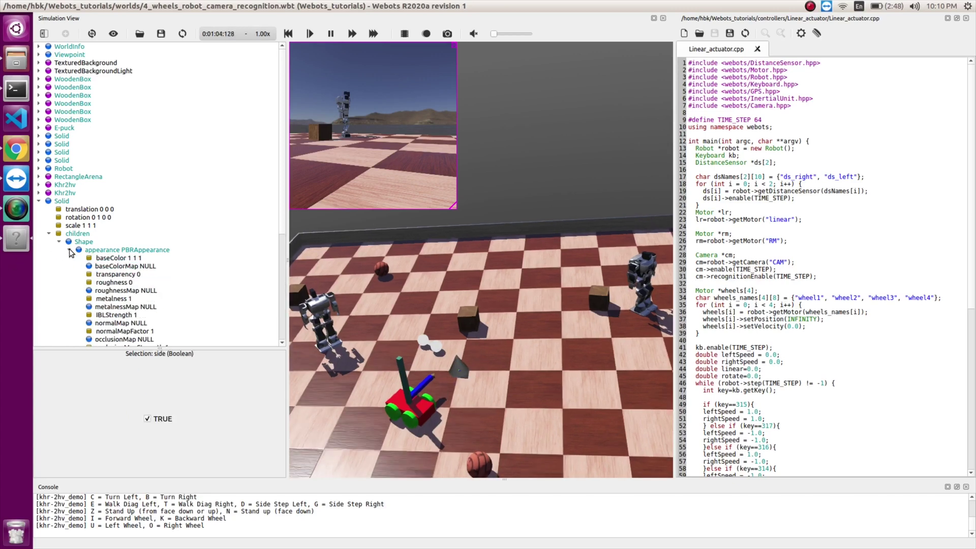
Make the cone red with baseColor 1 0 0 and set metalness to 0
left_click(97, 258)
double_click(133, 419)
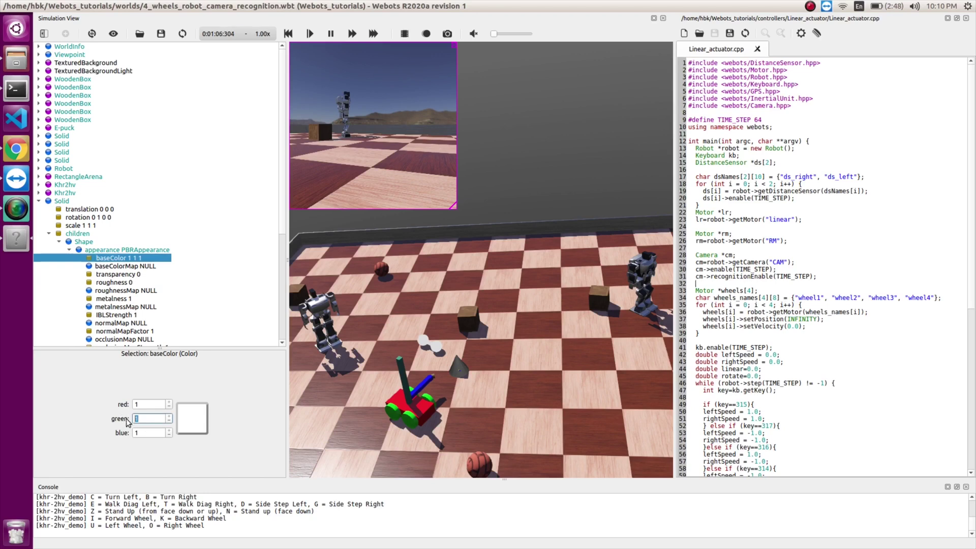
type("0")
key("Tab")
type("0")
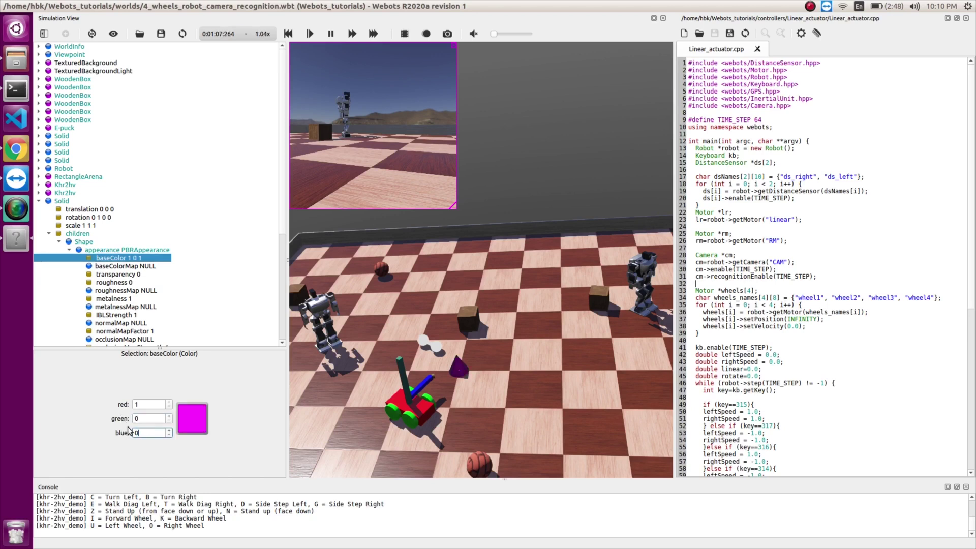
left_click(123, 300)
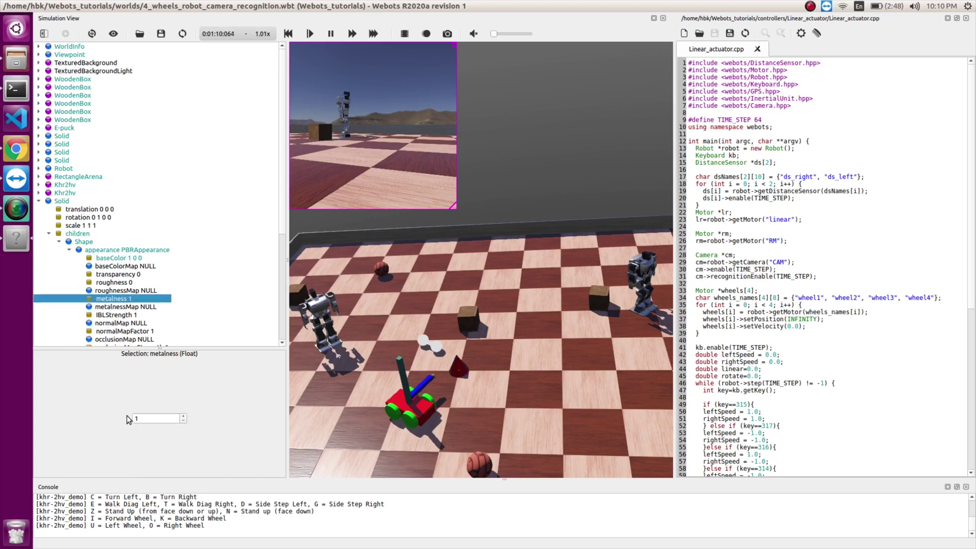
double_click(136, 418)
type("0")
left_click(126, 315)
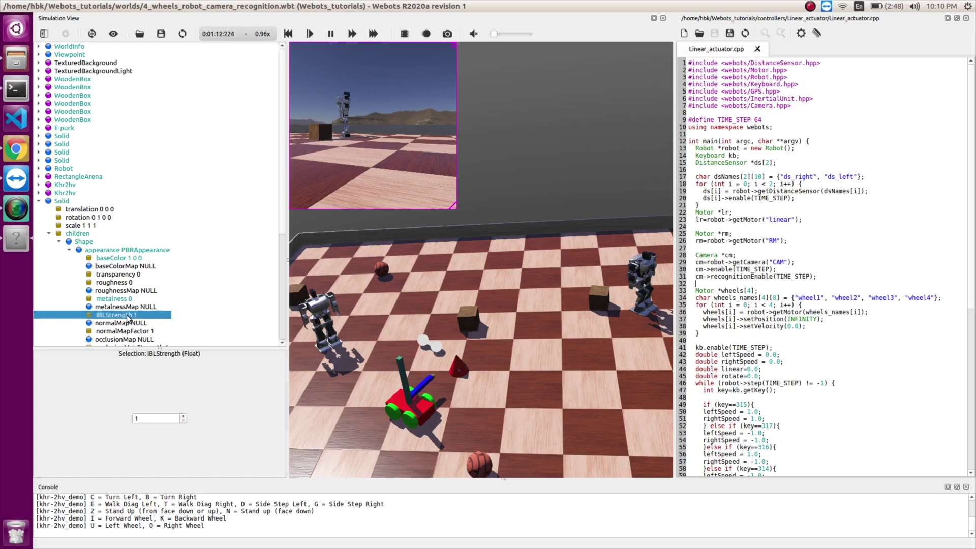
Slide the red cone forward along its z axis into the camera's view
left_click(454, 379)
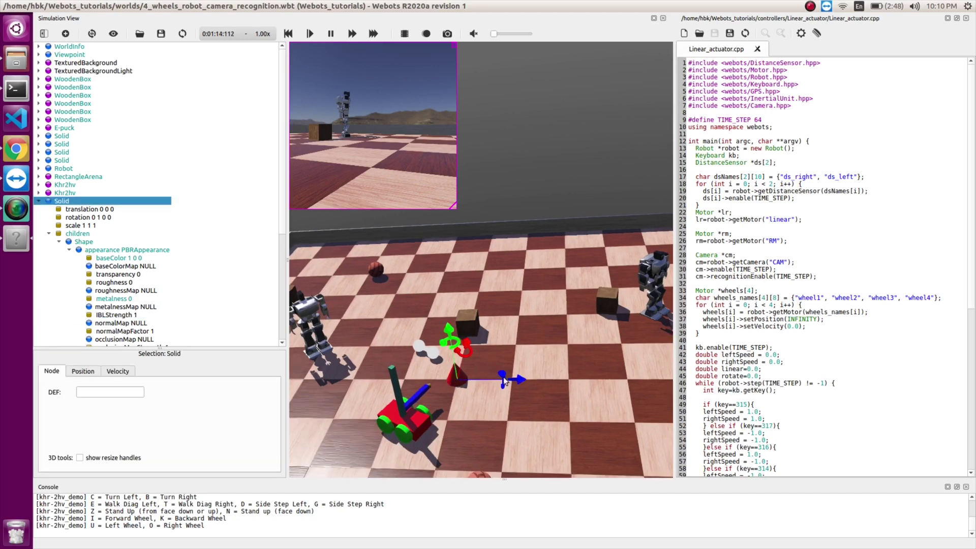
left_click_drag(505, 379, 685, 388)
scroll(505, 359, "down", 5)
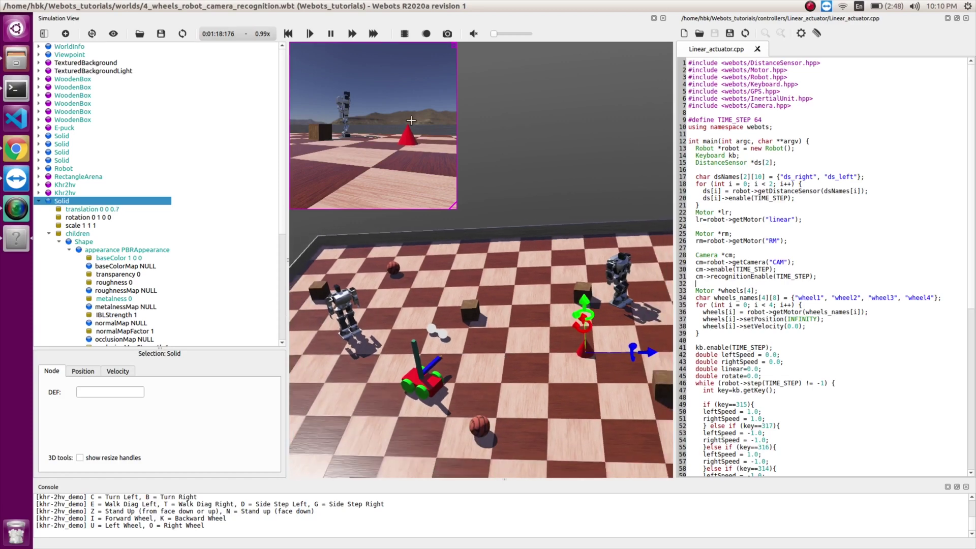
left_click(50, 234)
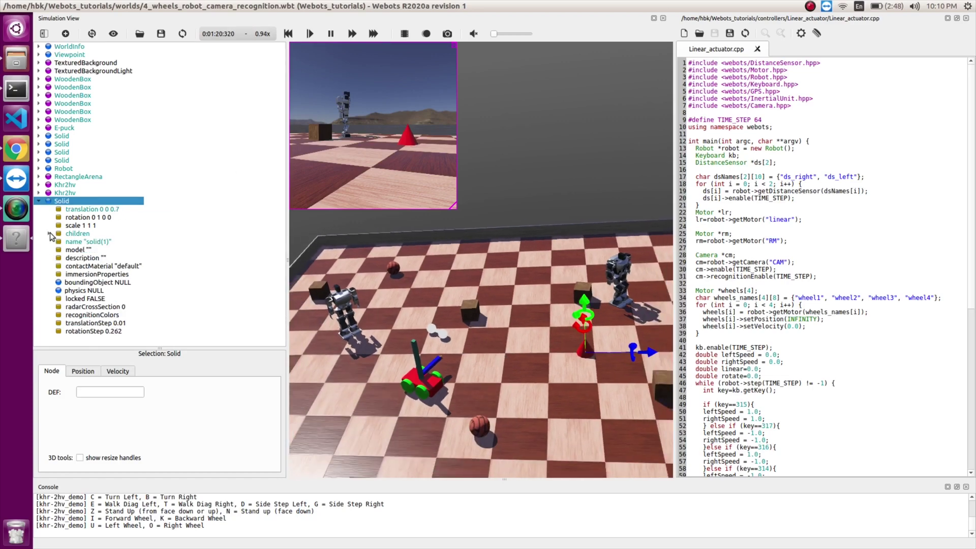
Reset the simulation and tilt the view to look over the arena
key("ctrl+shift+t")
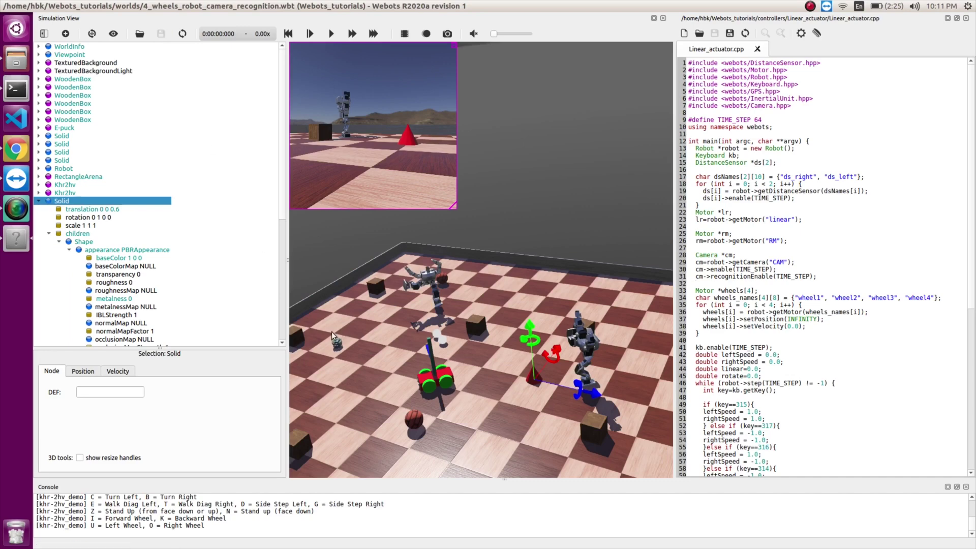
left_click_drag(520, 459, 514, 411)
left_click_drag(502, 360, 502, 402)
scroll(103, 264, "down", 9)
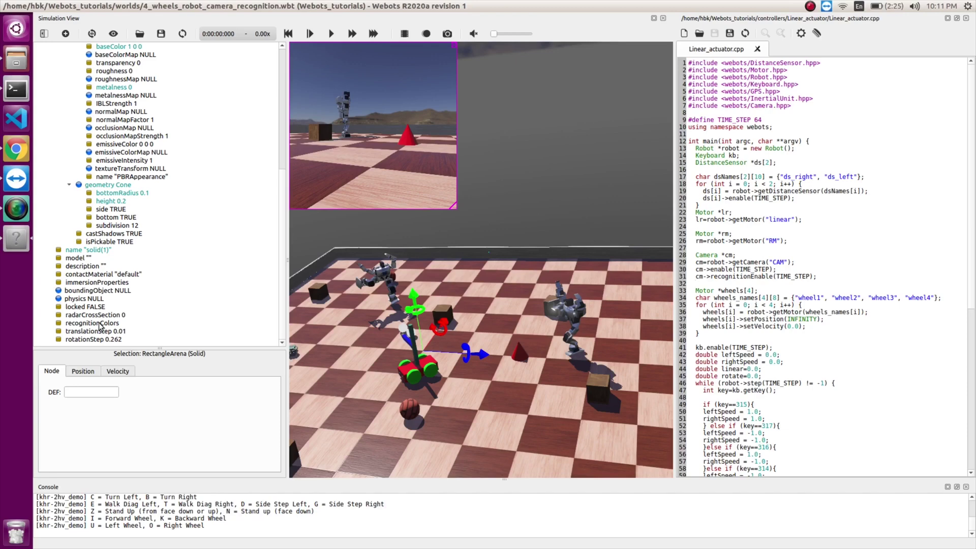
scroll(90, 285, "up", 10)
Set the cone Solid's recognitionColors red component to 1, giving 1 0 0
left_click(40, 161)
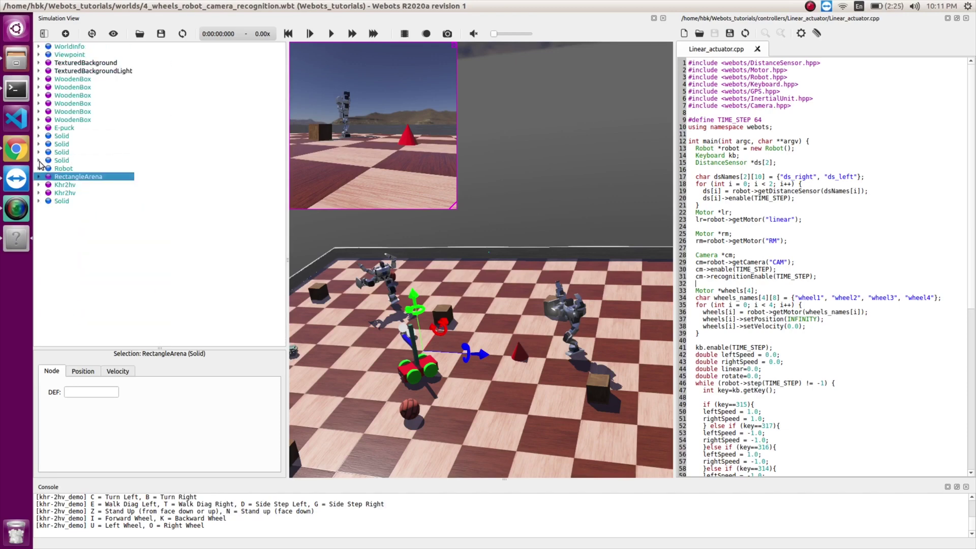
left_click(39, 200)
scroll(152, 320, "down", 5)
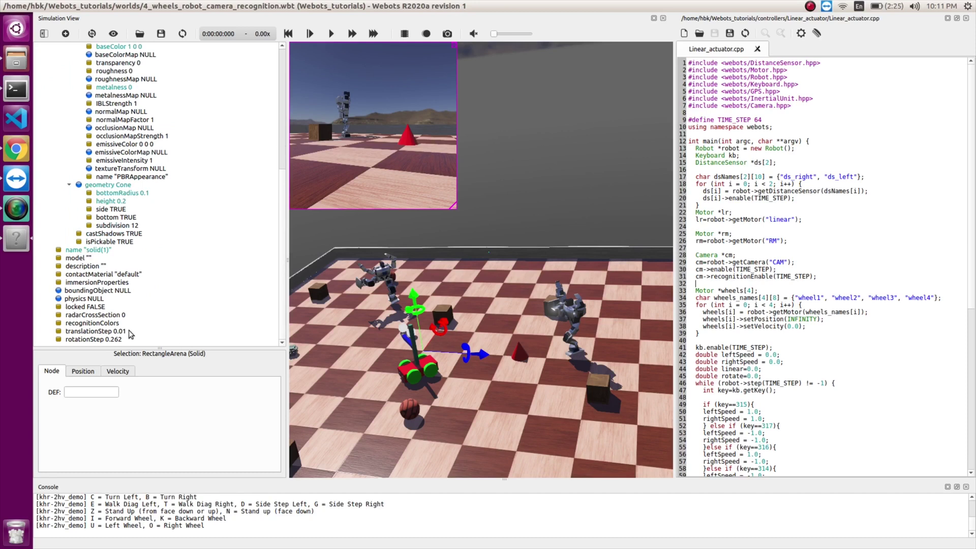
left_click(94, 324)
double_click(136, 404)
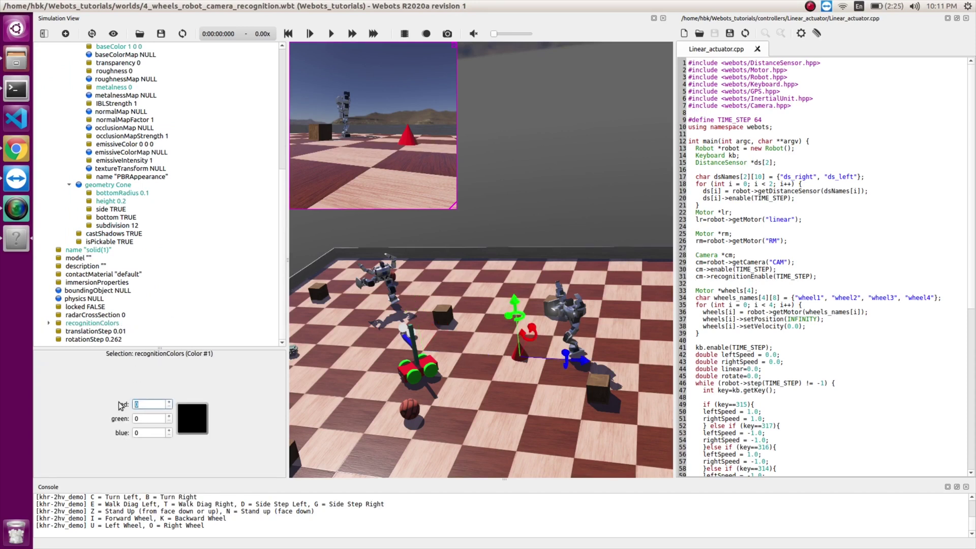
type("1")
left_click(142, 418)
left_click(149, 325)
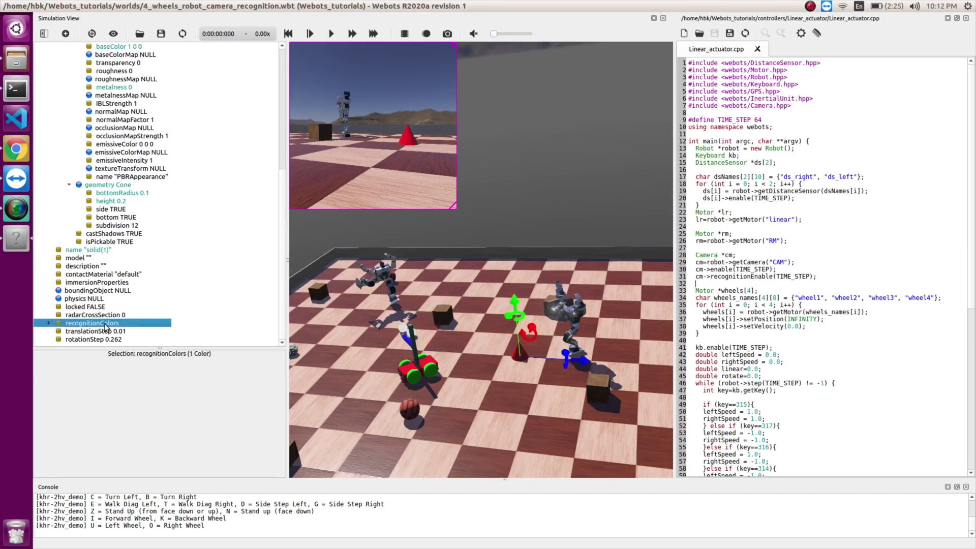
Verify the cone's recognition colour reads 1 0 0 and check its translation
scroll(153, 295, "up", 4)
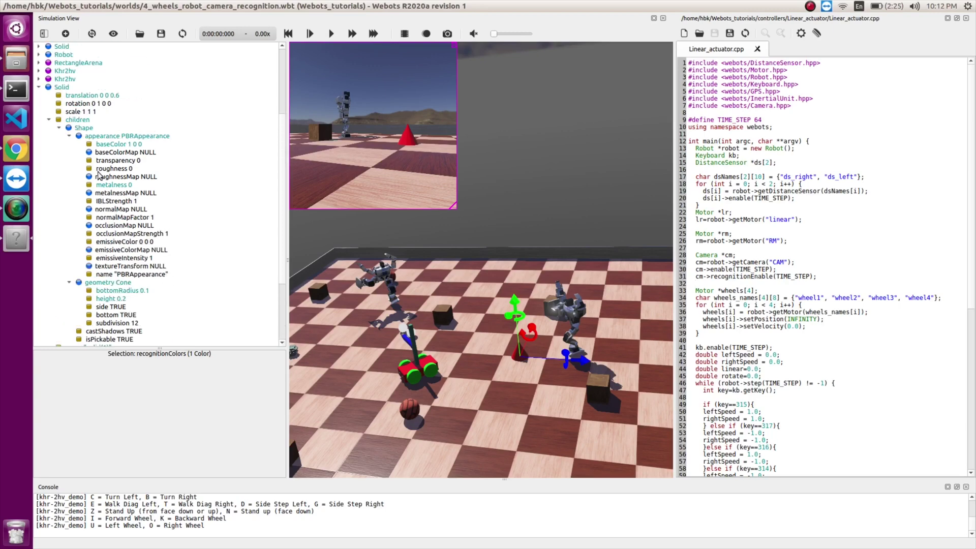
left_click(49, 121)
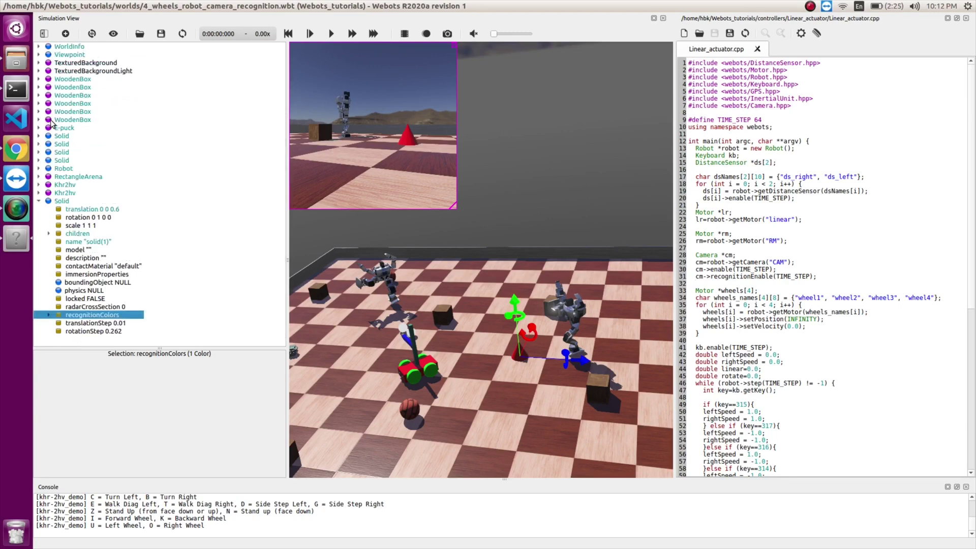
left_click(39, 201)
left_click(39, 202)
double_click(87, 316)
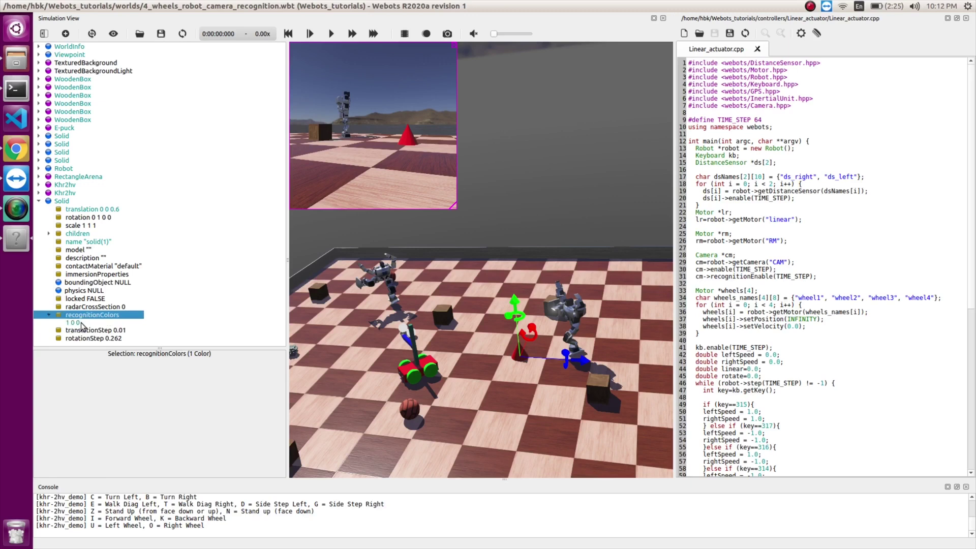
left_click(48, 316)
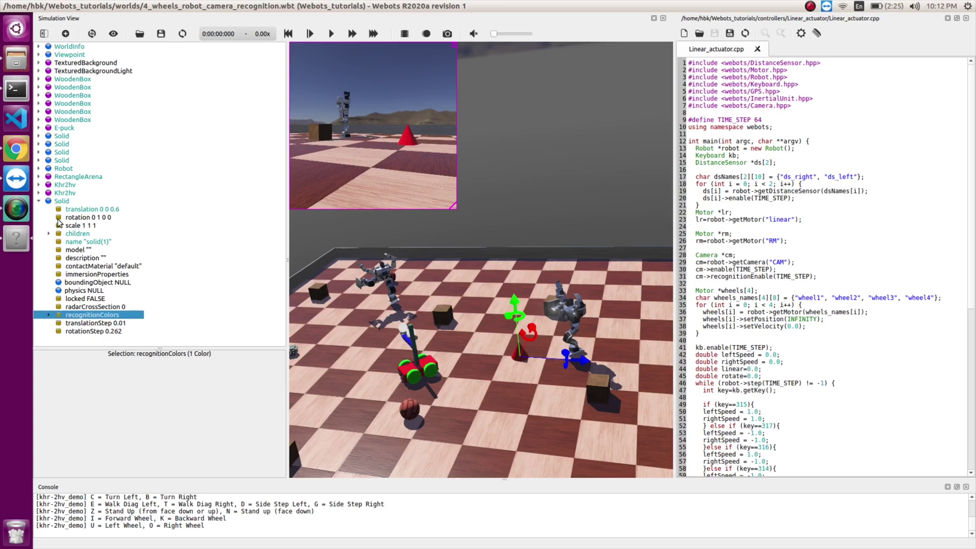
left_click(84, 210)
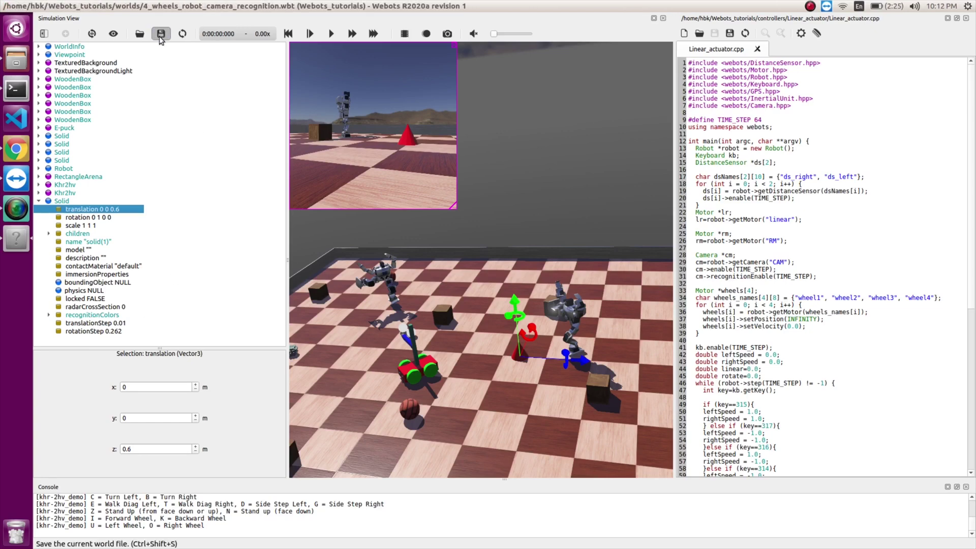
Save the world, run the simulation, and deselect the cone
left_click(160, 36)
left_click(331, 34)
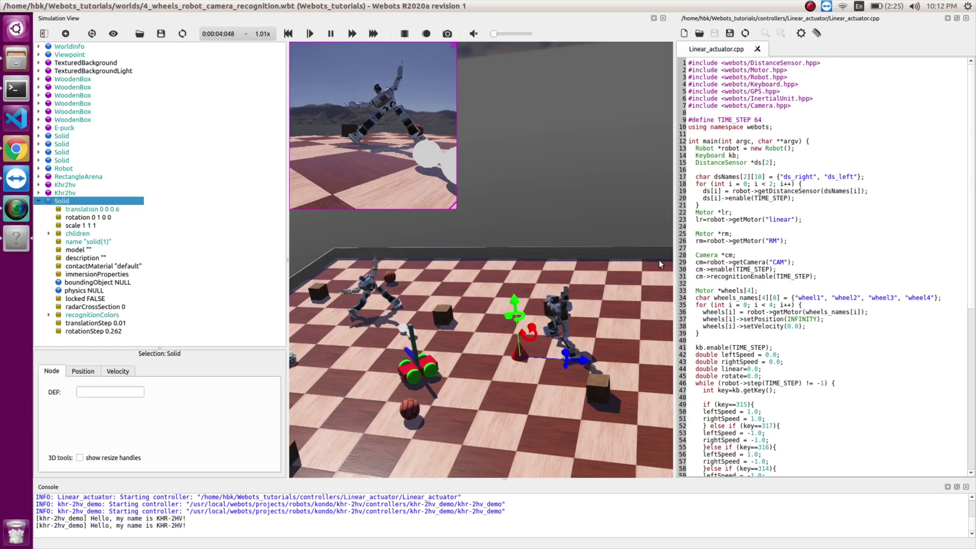
left_click(571, 216)
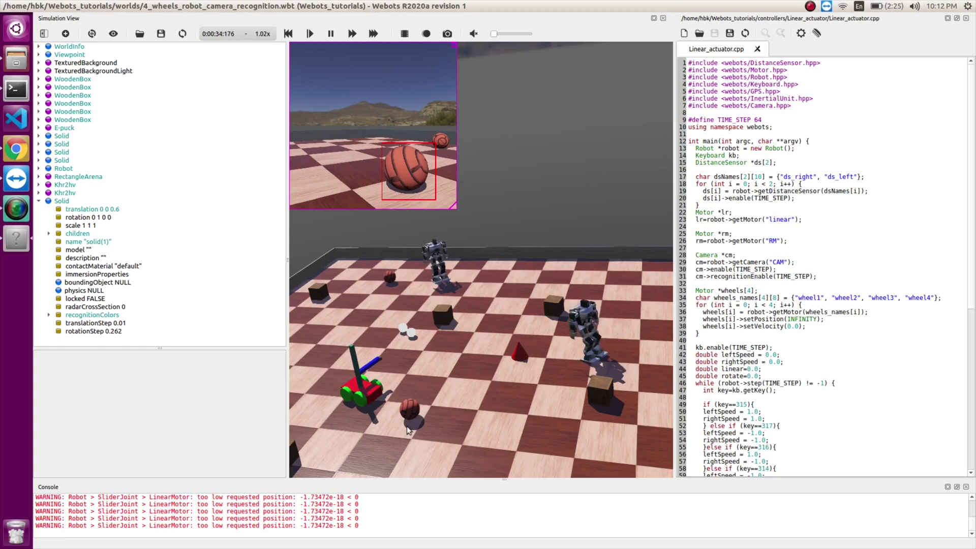
Inspect the first ball's recognitionColors field
left_click(61, 152)
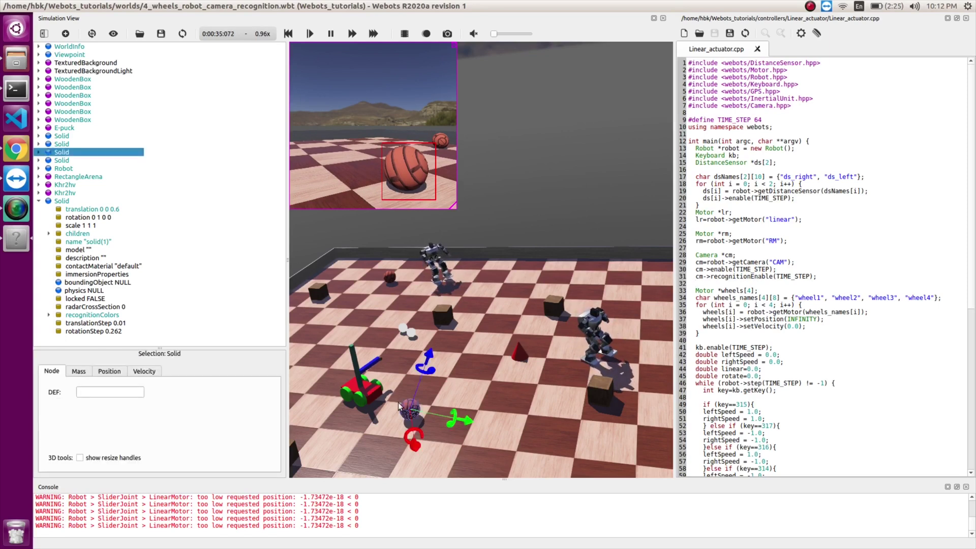
left_click(39, 152)
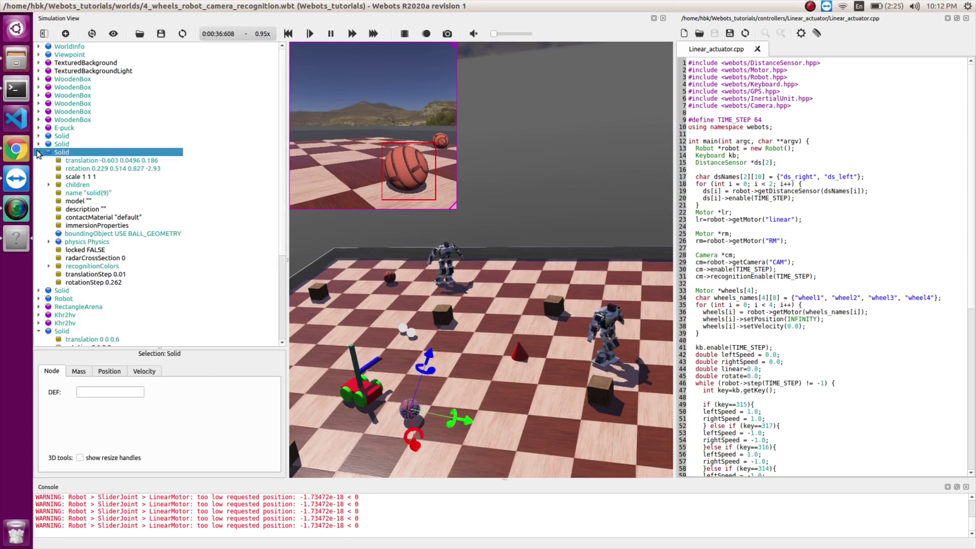
left_click(101, 267)
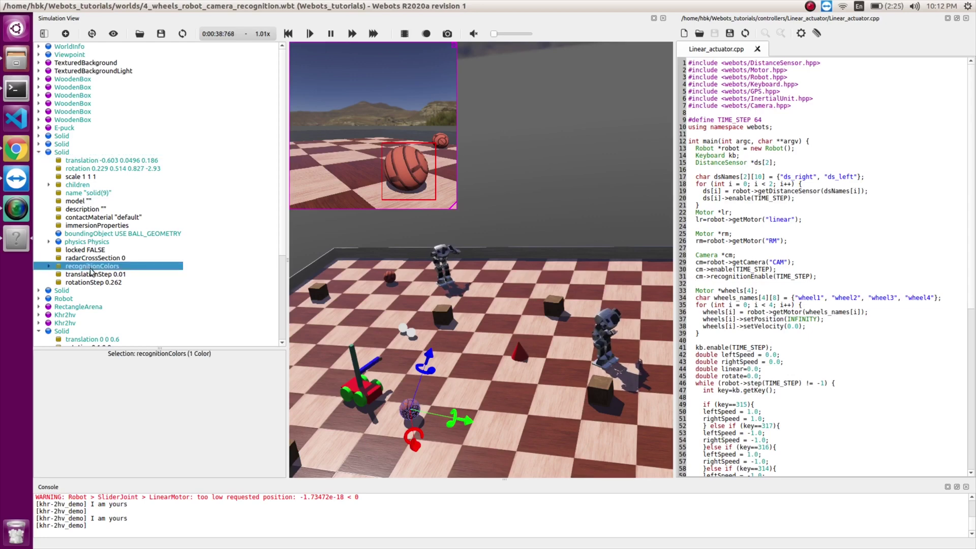
left_click(39, 152)
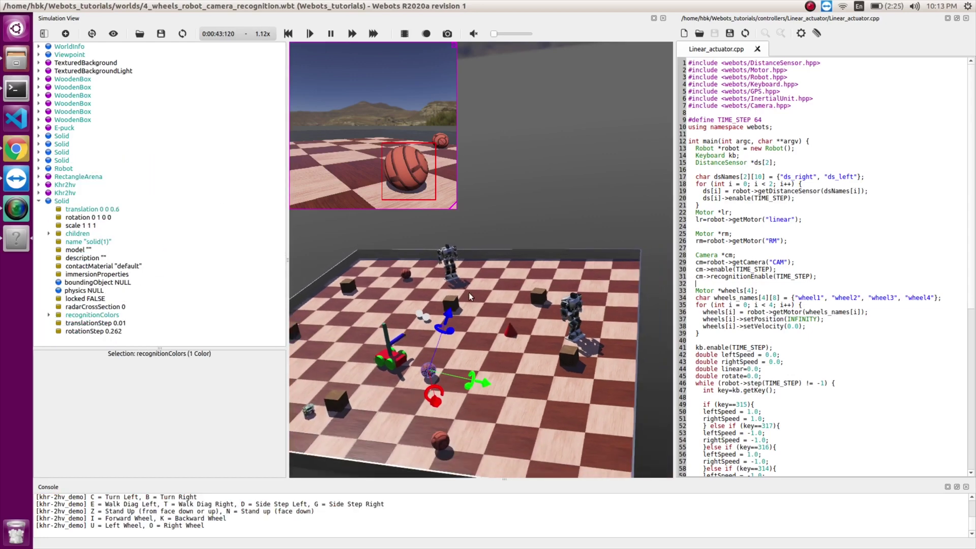
Add a recognition colour to another ball with red and green set to 1
left_click(107, 250)
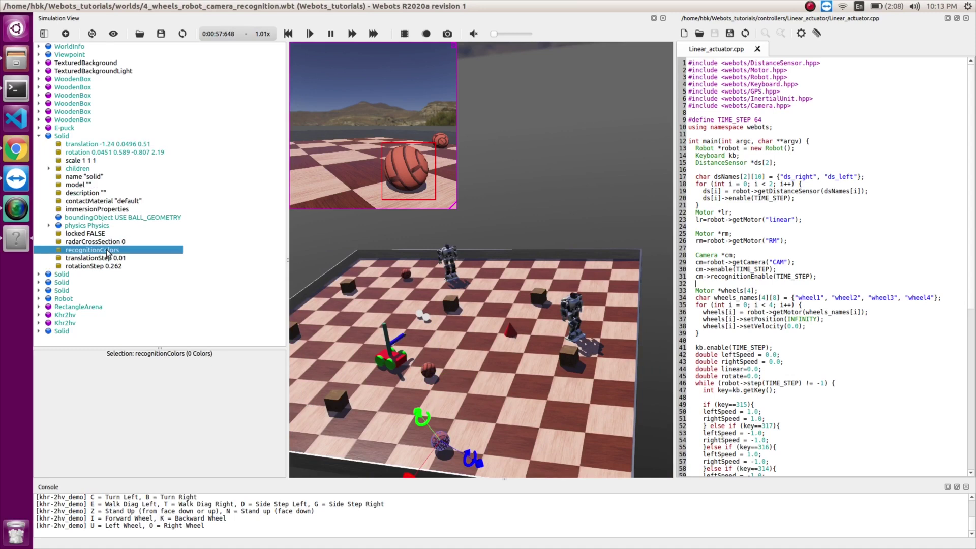
double_click(107, 250)
left_click(137, 405)
type("1")
key("Tab")
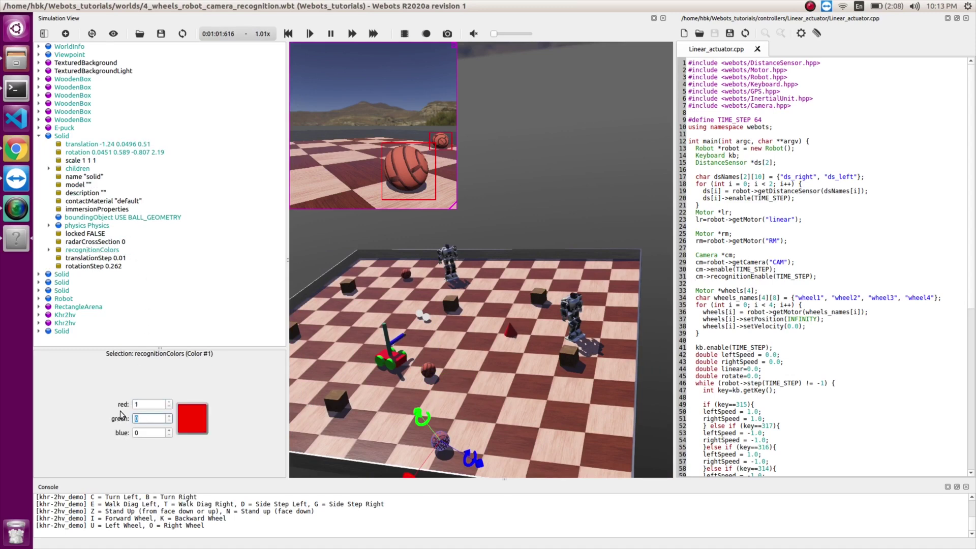
type("1")
key("Return")
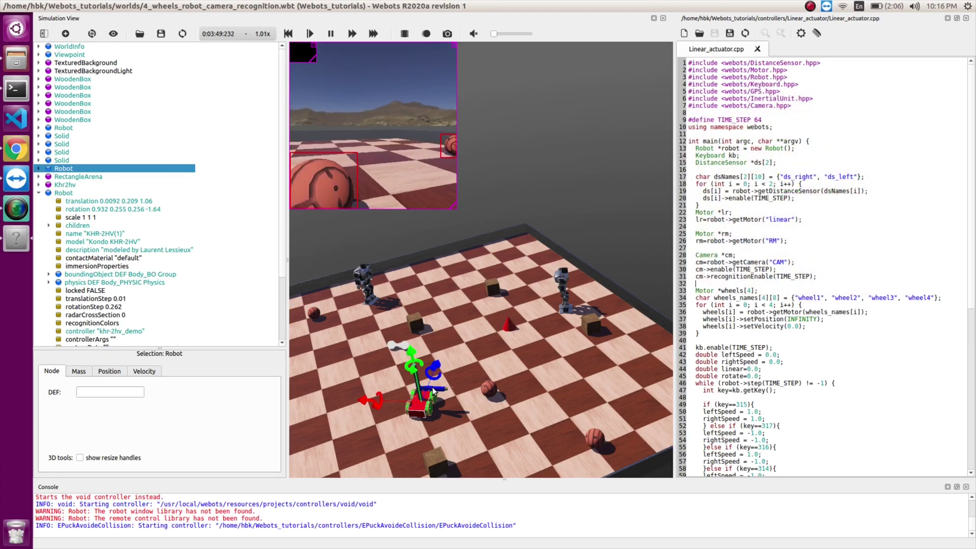
Convert the wooden box into a base Solid node, wooden box(3)
left_click(492, 289)
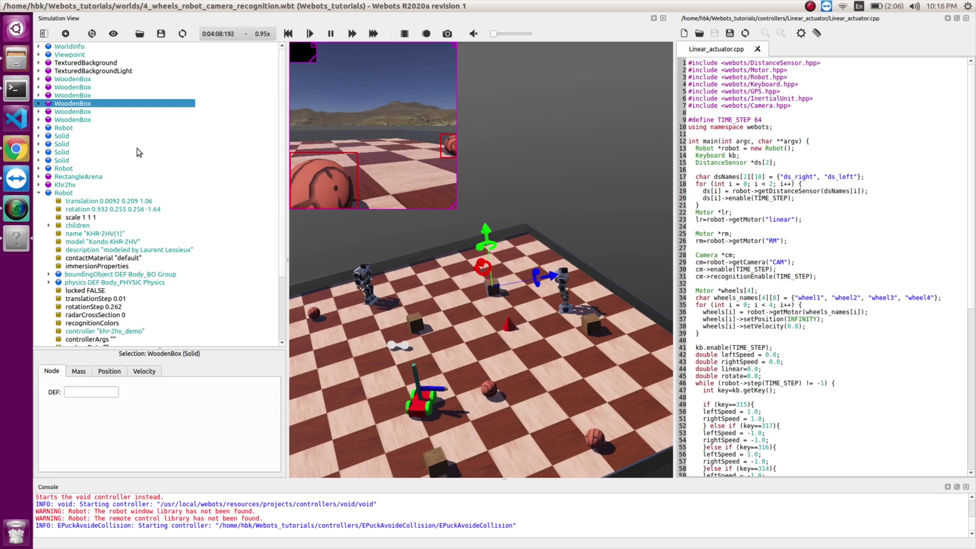
right_click(81, 107)
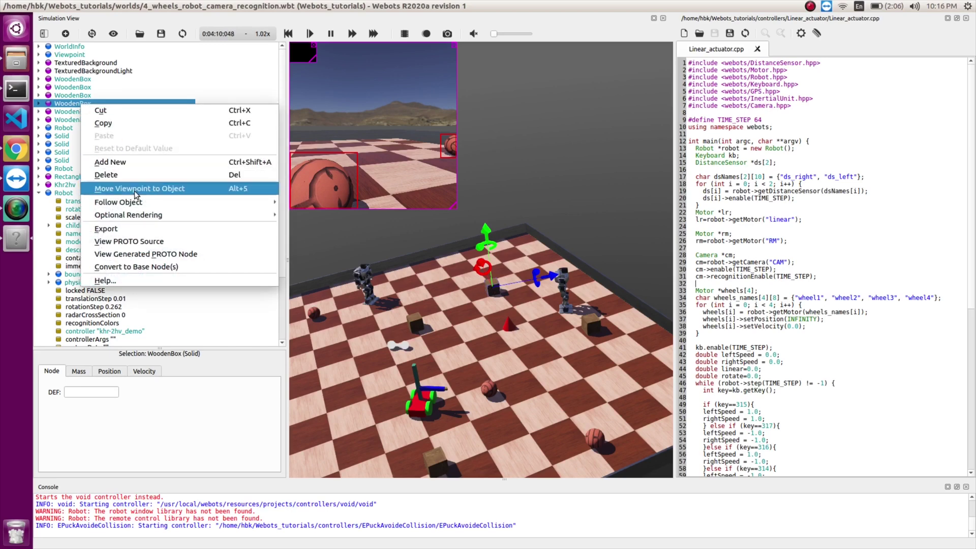
left_click(137, 267)
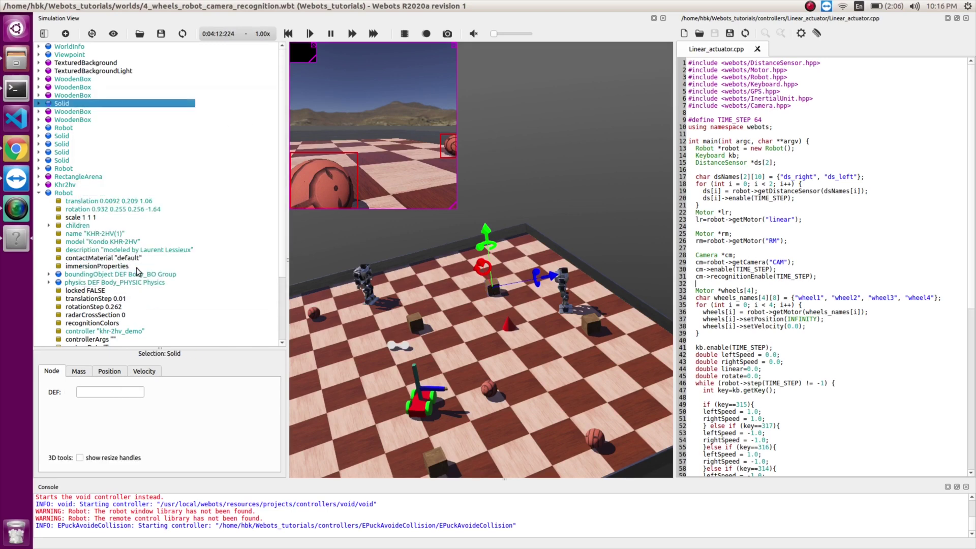
Add one recognitionColors entry to the converted box's Solid
left_click(38, 103)
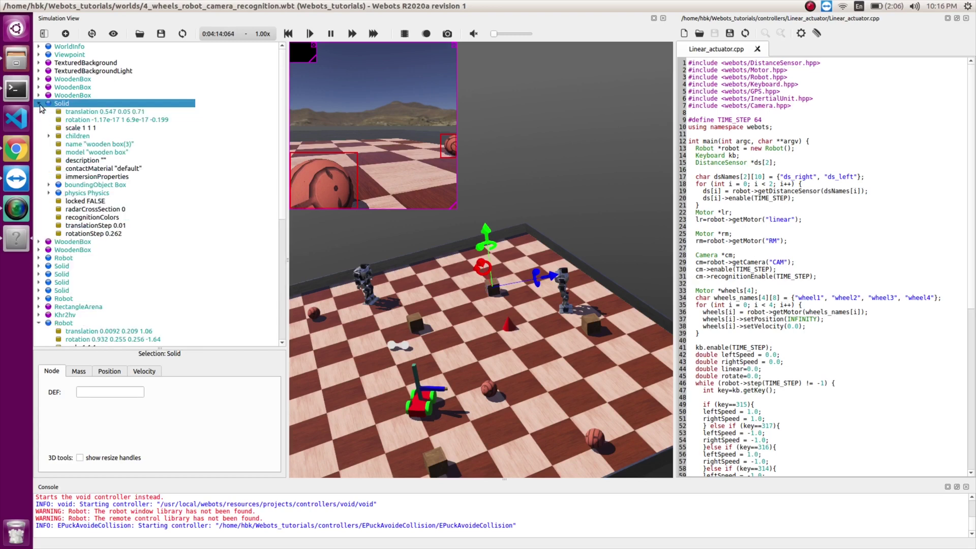
double_click(107, 221)
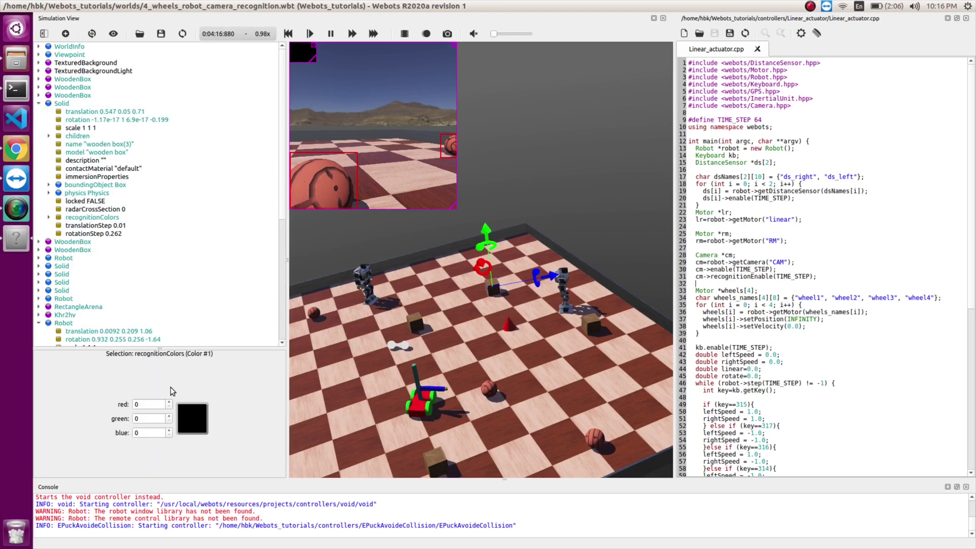
left_click(110, 219)
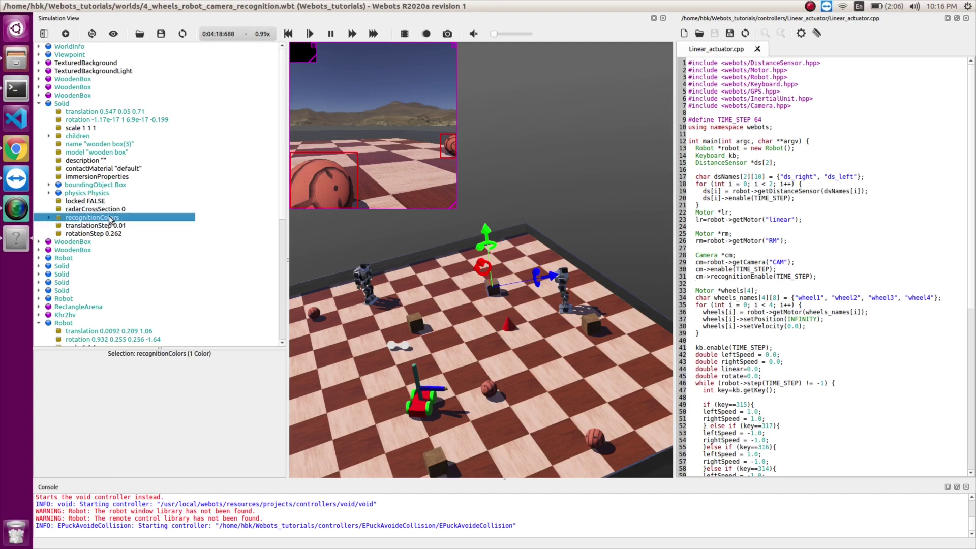
left_click(492, 287)
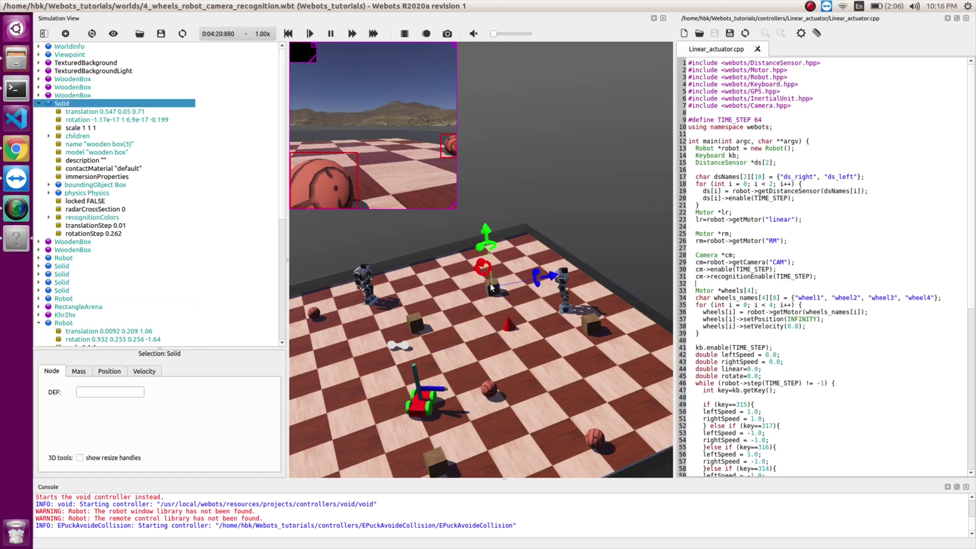